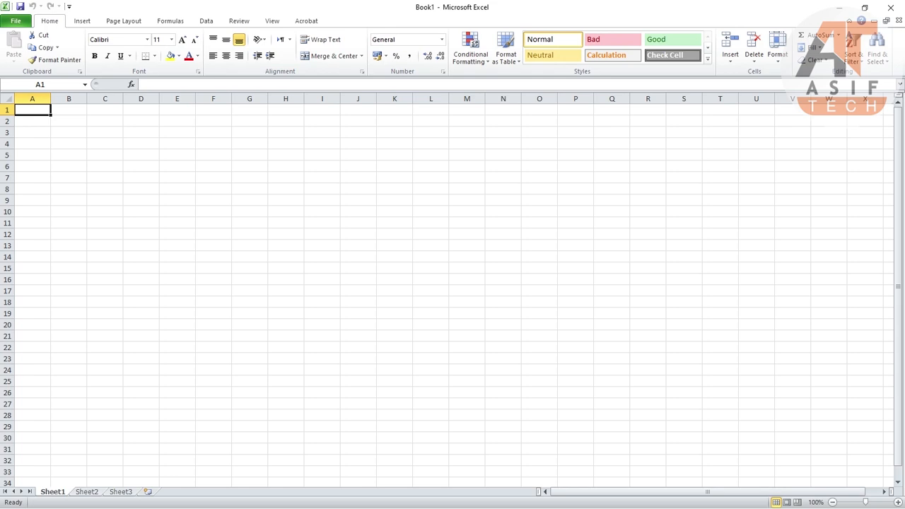
Enter the addition formula =20+20 in cell D4
scroll(453, 290, "up", 4)
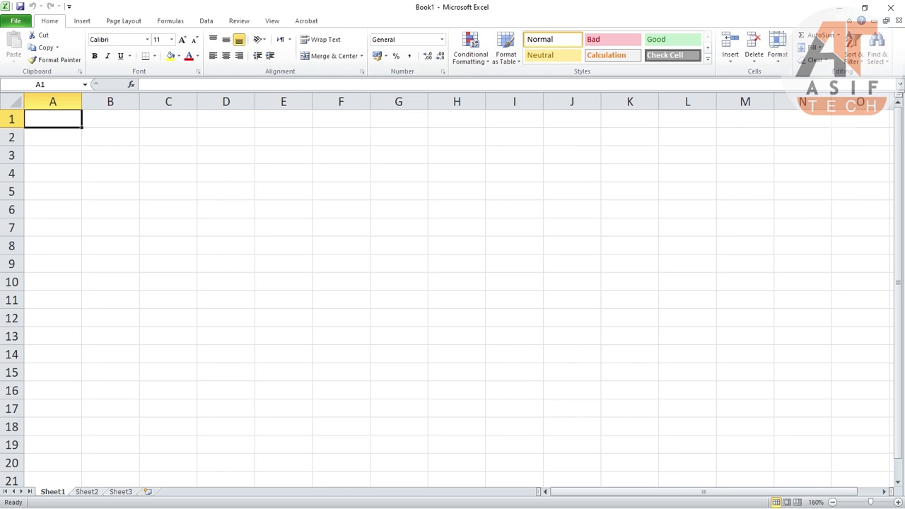
scroll(453, 289, "up", 1)
double_click(248, 181)
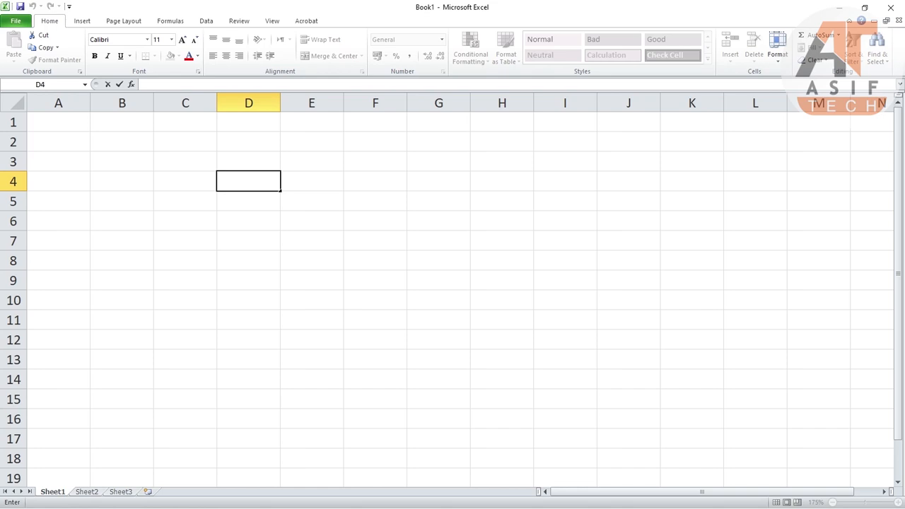
type("2")
key("BackSpace")
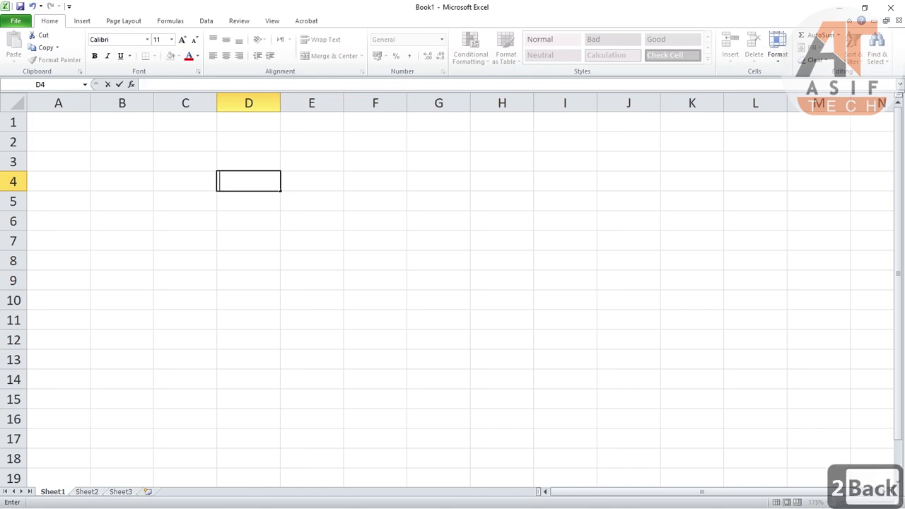
type("=")
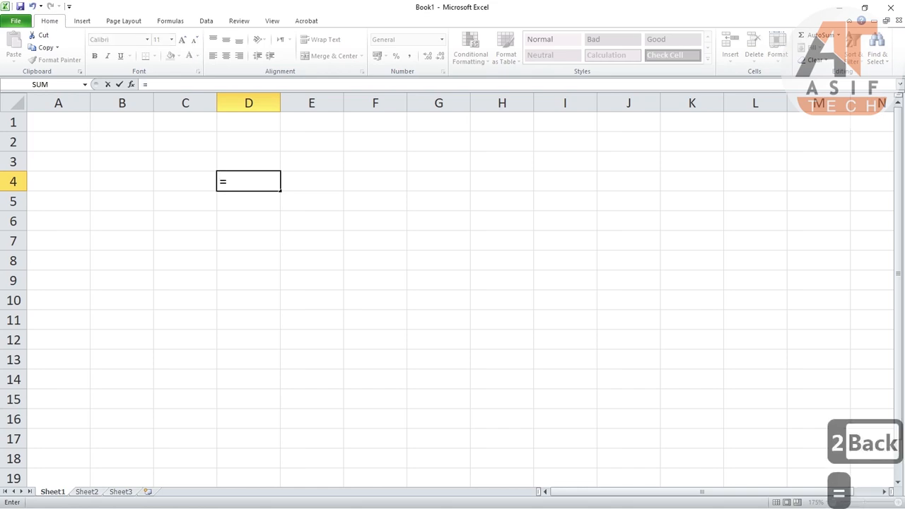
type("20")
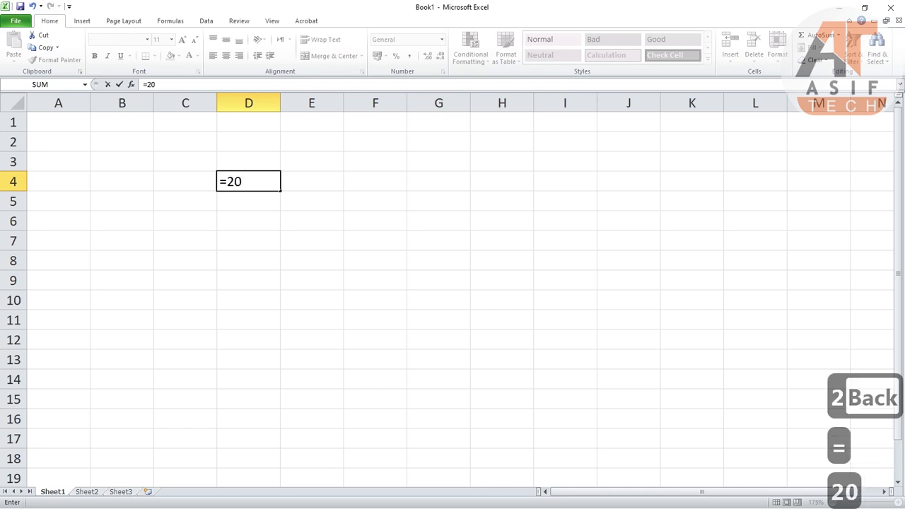
type("+20")
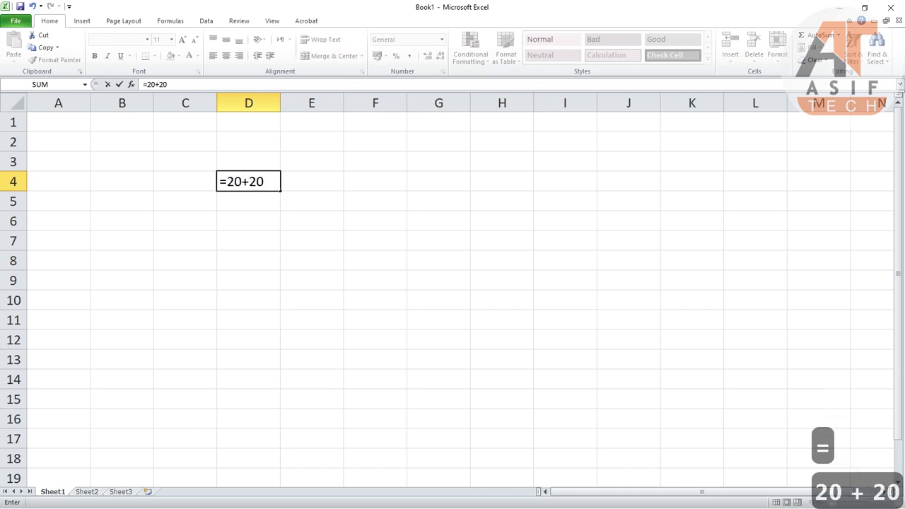
key("Return")
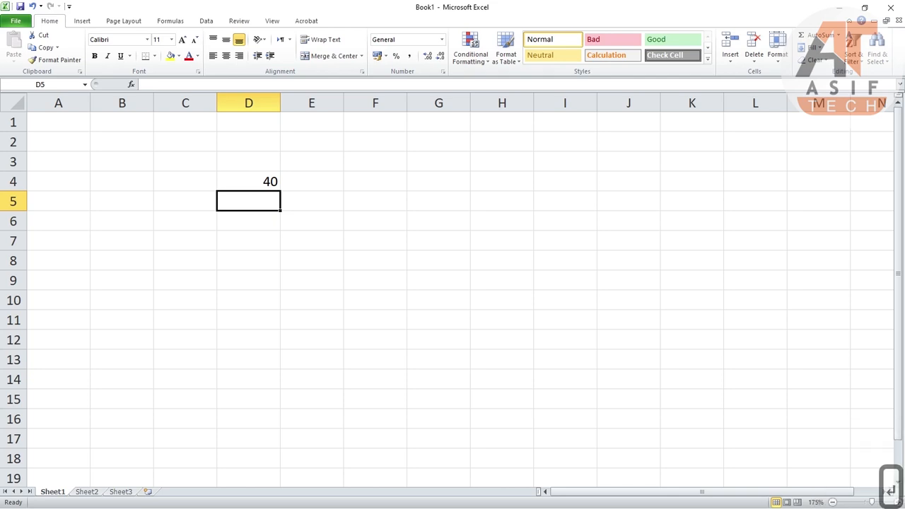
Replace the formula in cell D4 with the plain number 20 and enter 20 in cell E4
left_click(248, 182)
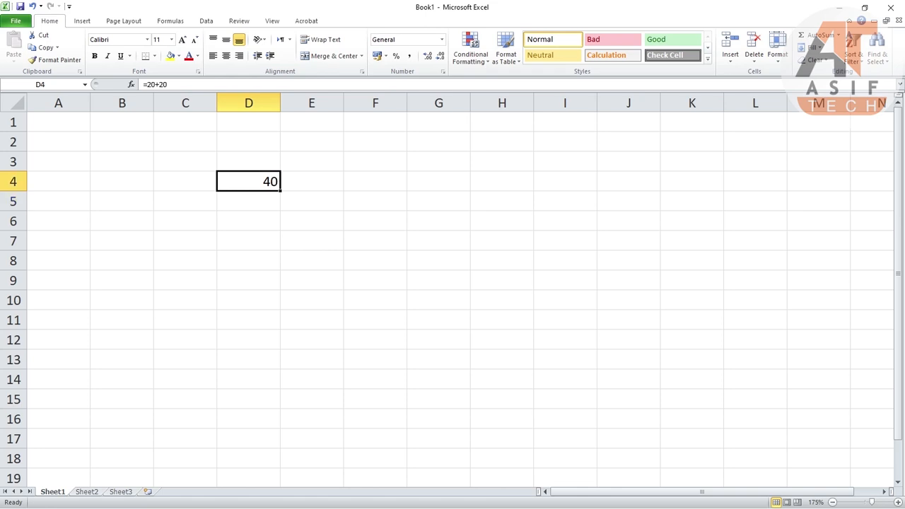
double_click(241, 182)
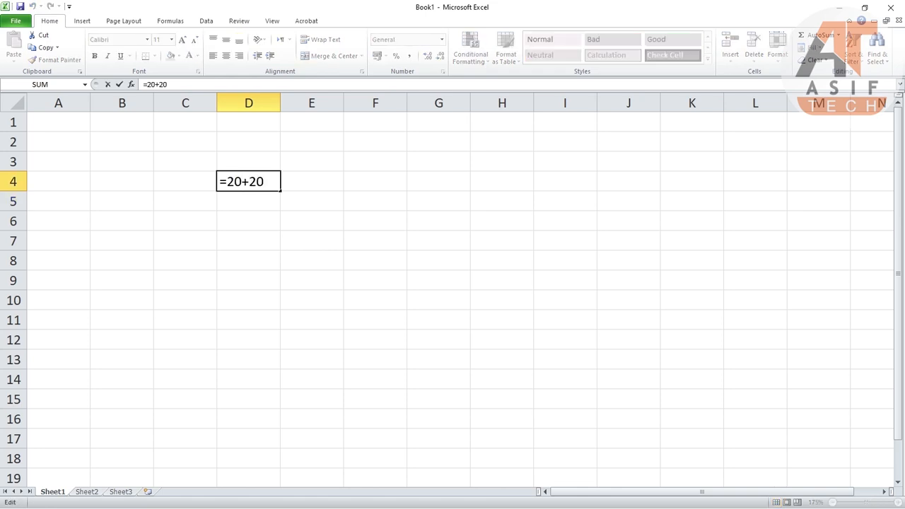
key("End")
key("BackSpace")
key("BackSpace")
key("BackSpace")
key("BackSpace")
key("BackSpace")
key("BackSpace")
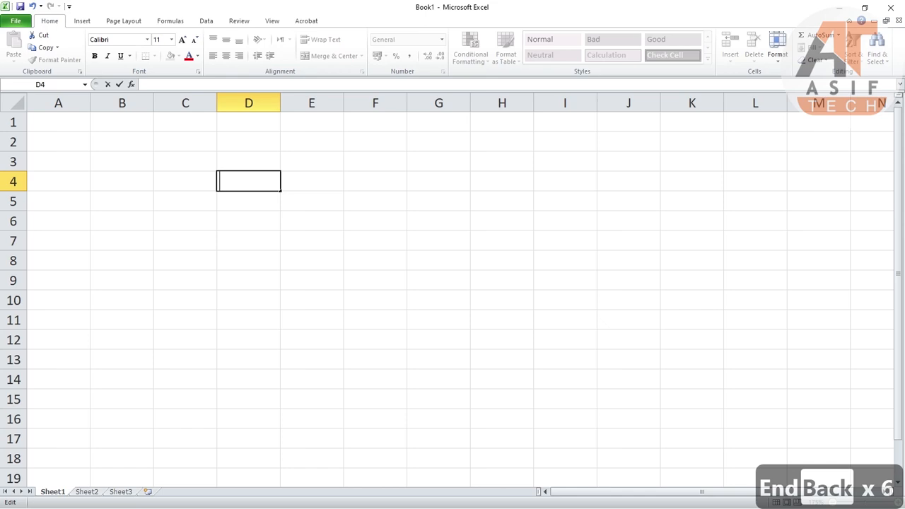
type("20")
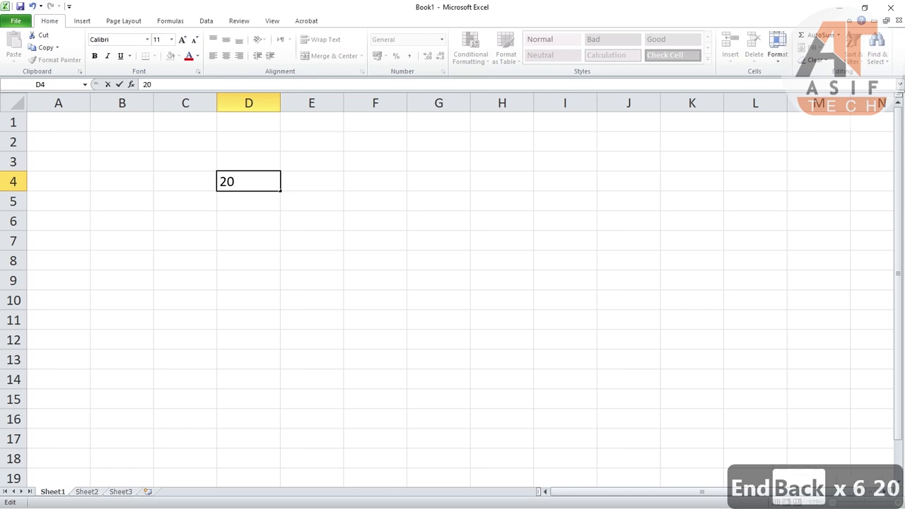
key("Tab")
type("20")
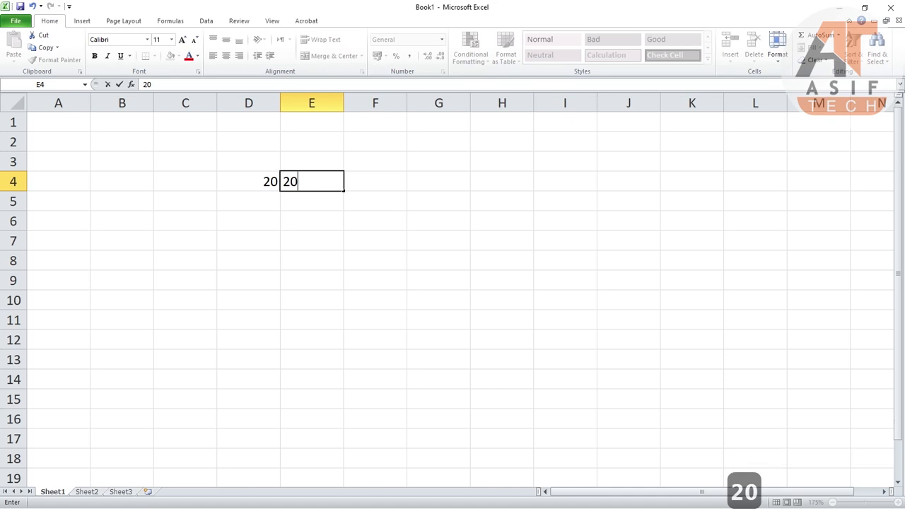
key("Return")
Enter the formula =D4+E4 in cell F4, adding the two numbers by cell reference
left_click(375, 181)
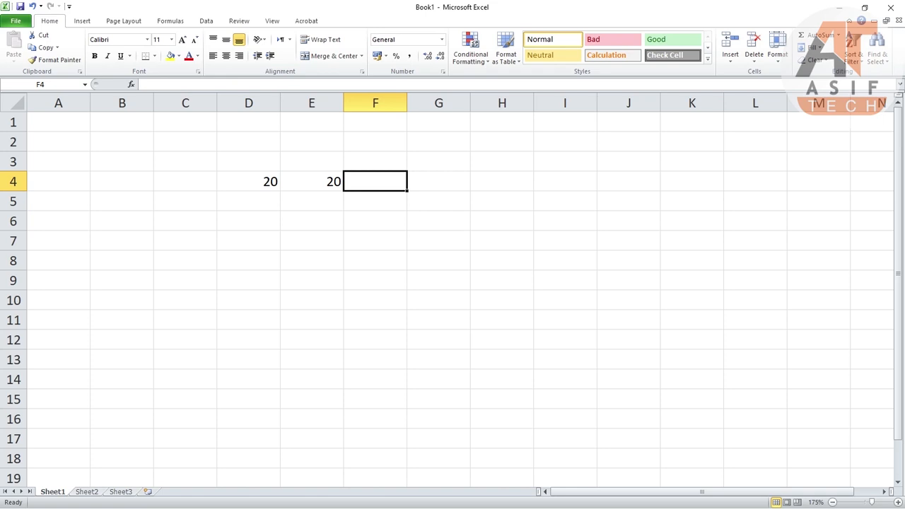
double_click(375, 182)
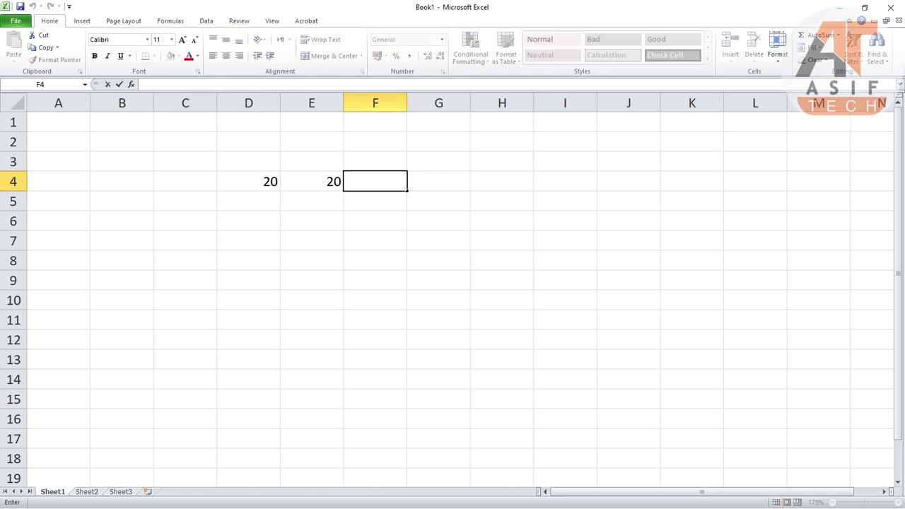
type("=")
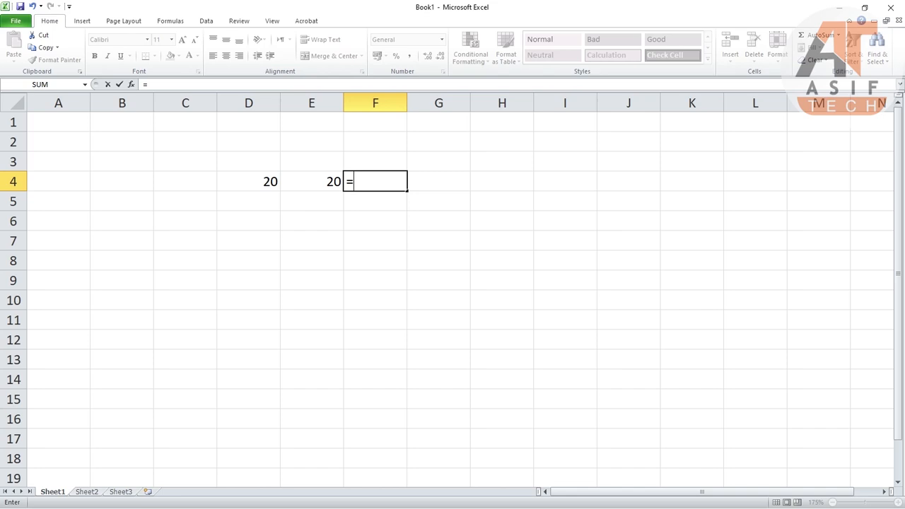
left_click(248, 181)
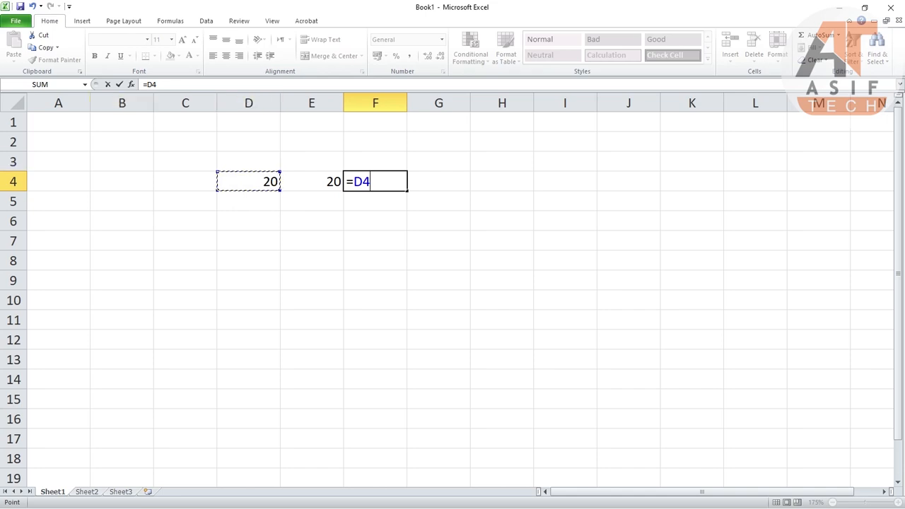
type("+")
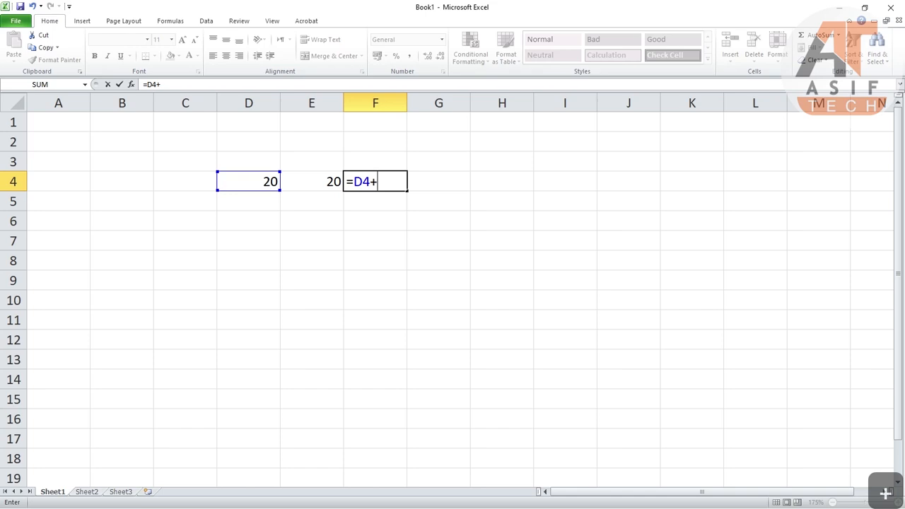
left_click(310, 181)
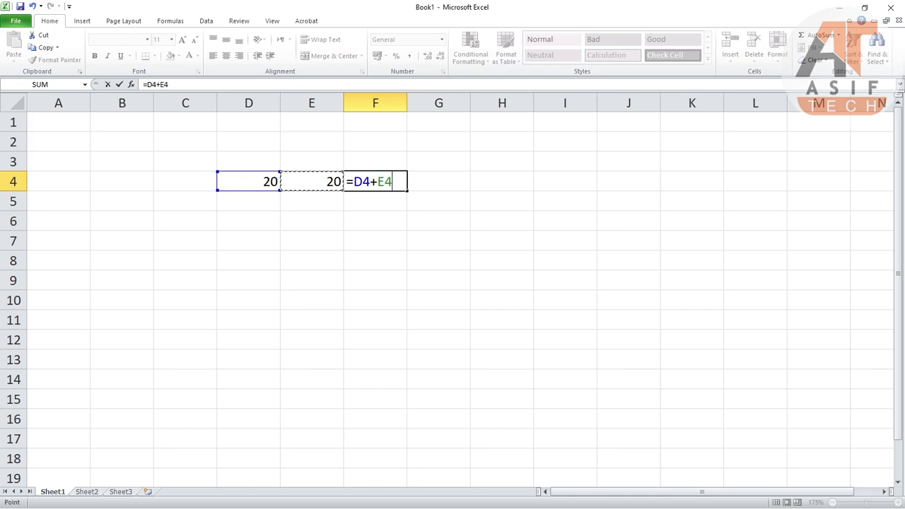
key("Return")
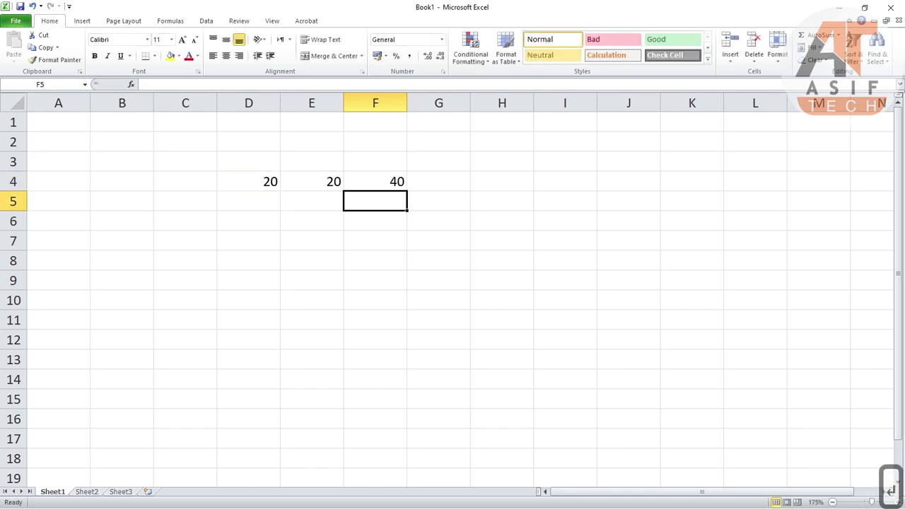
Examine the formula in cell F4, its plus operator and the row of cells D4 to F4
left_click(375, 181)
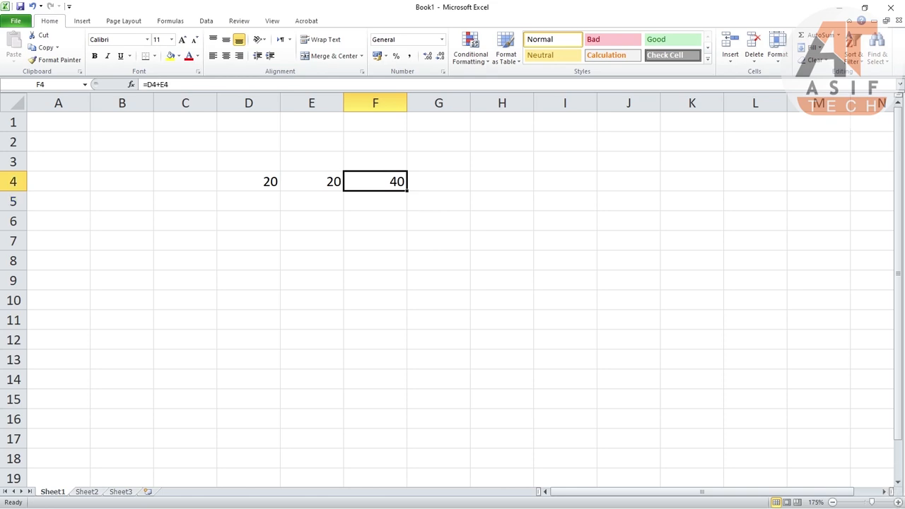
double_click(371, 181)
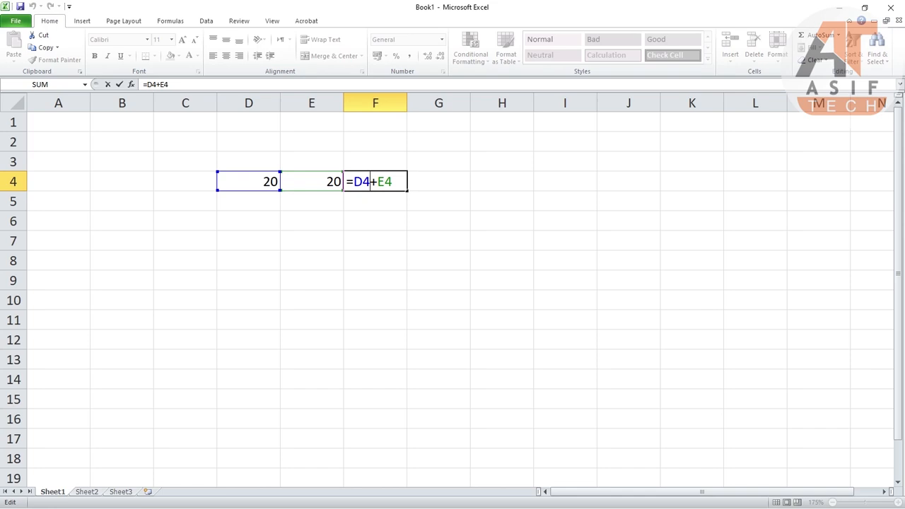
key("shift+Right")
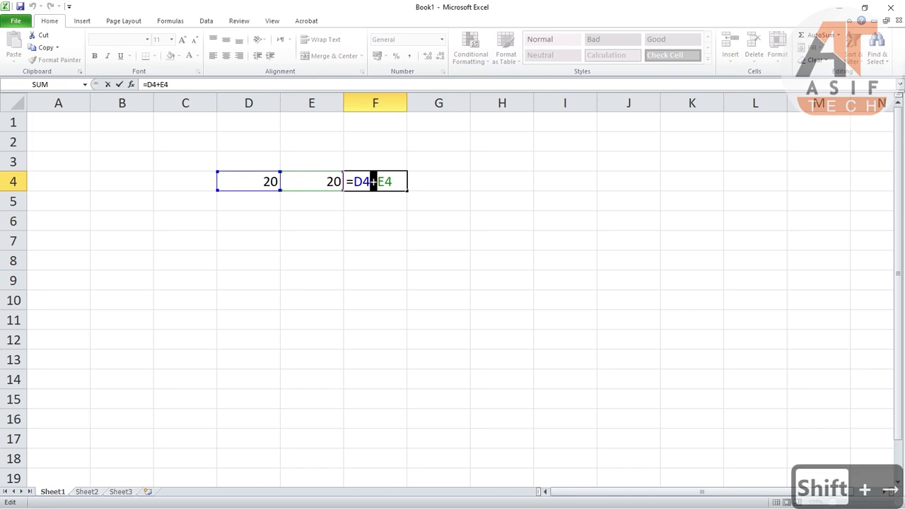
left_click(392, 182)
key("Return")
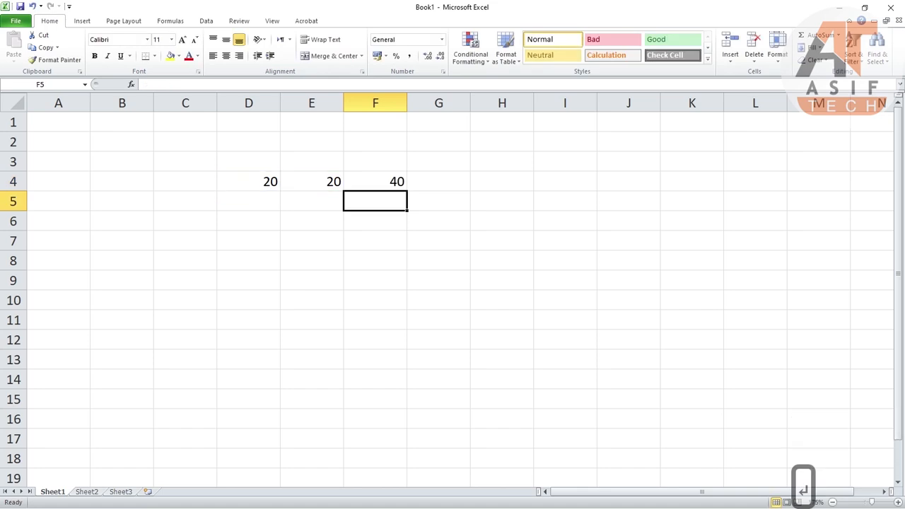
left_click(375, 182)
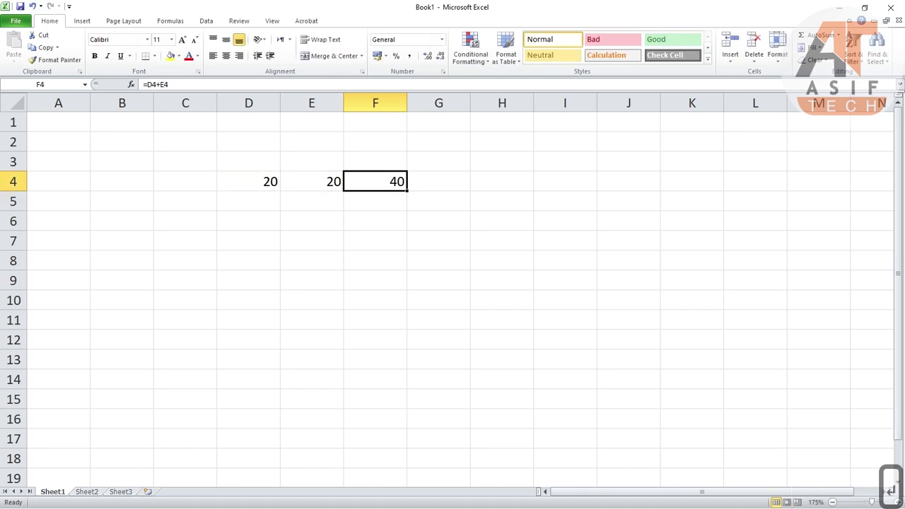
key("shift+Left")
key("shift+Left")
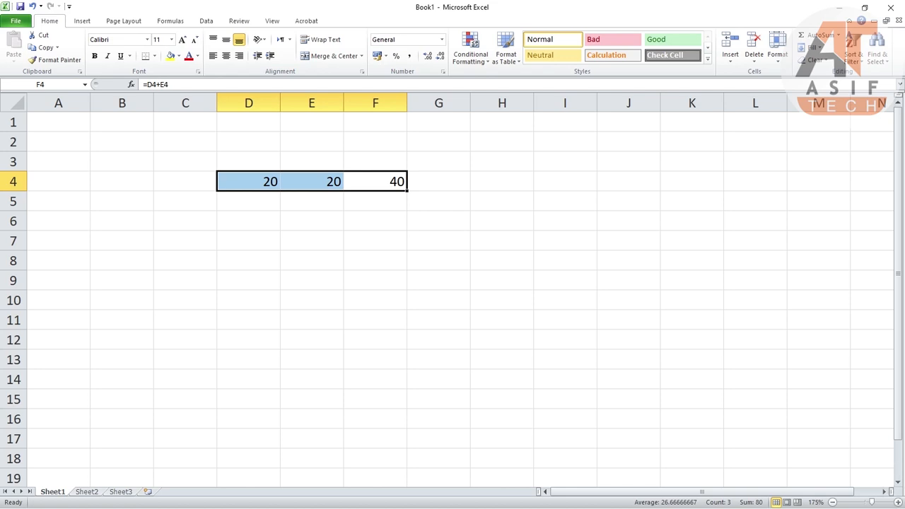
left_click(312, 221)
Change the numbers in cells D4 and E4 to 30 each
double_click(271, 181)
key("shift+Home")
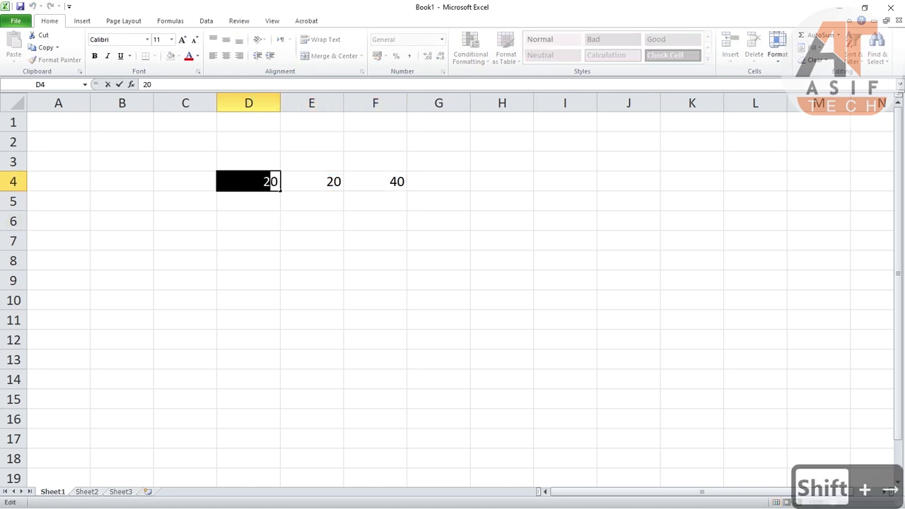
type("3")
key("Return")
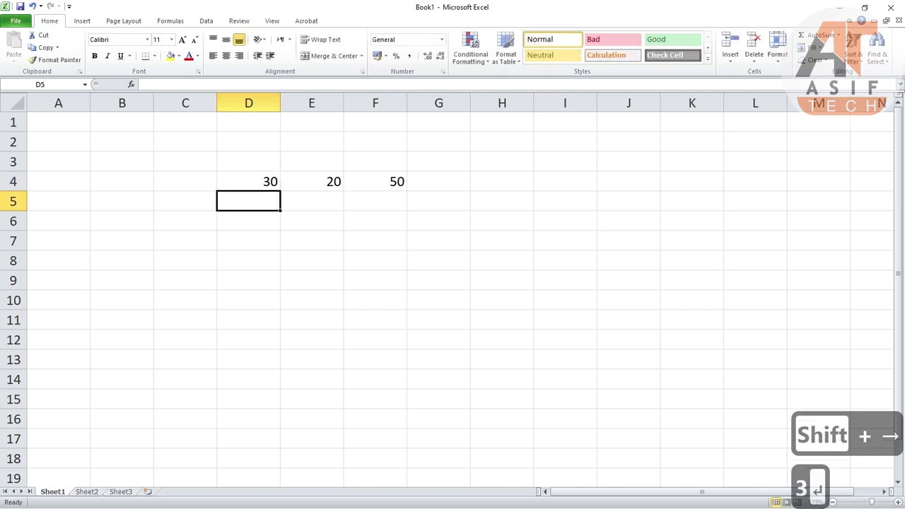
double_click(326, 181)
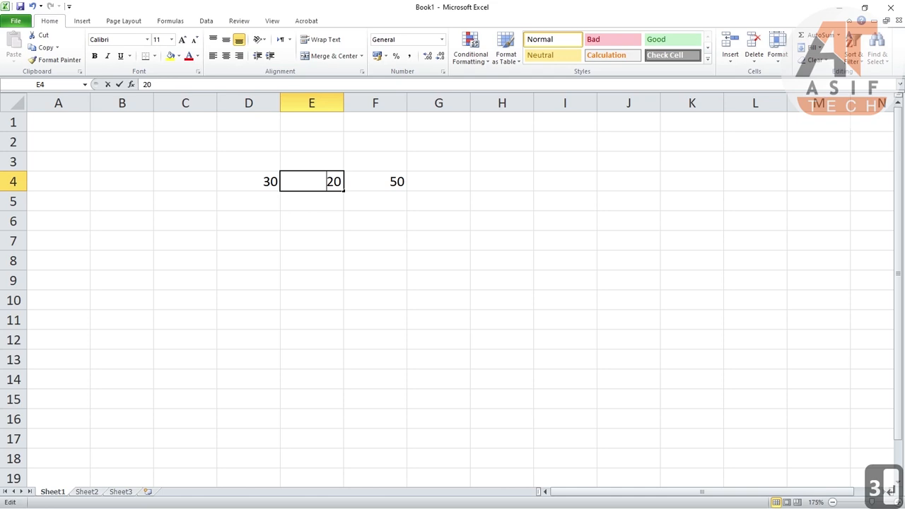
key("shift+Right")
type("3")
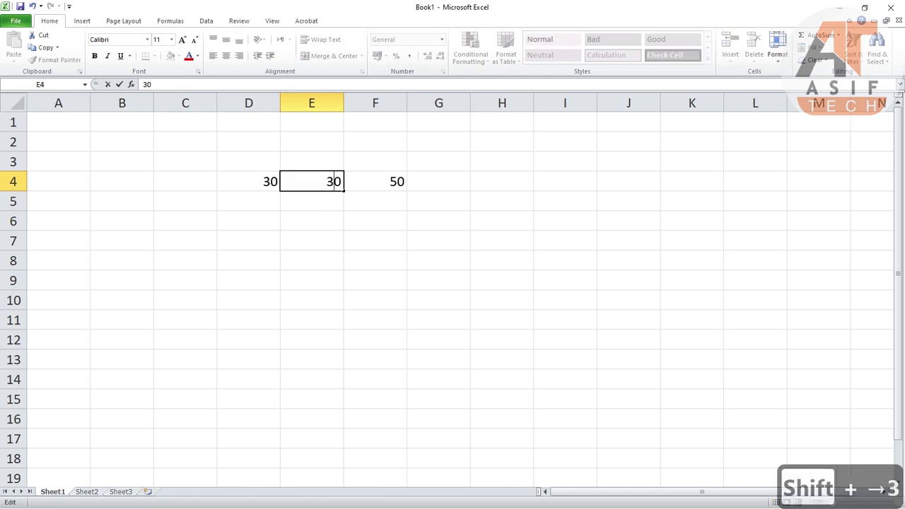
key("Return")
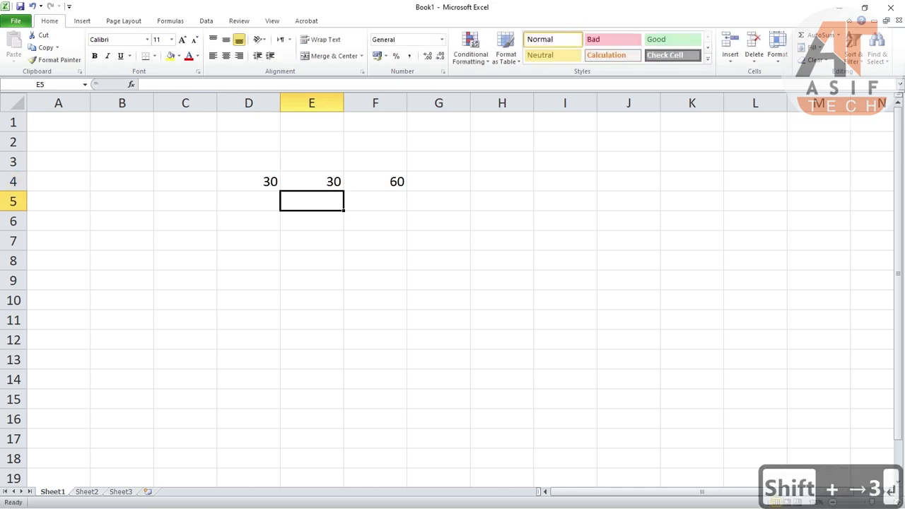
Change the operator in cell F4's formula to minus, making it =D4-E4
left_click(248, 180)
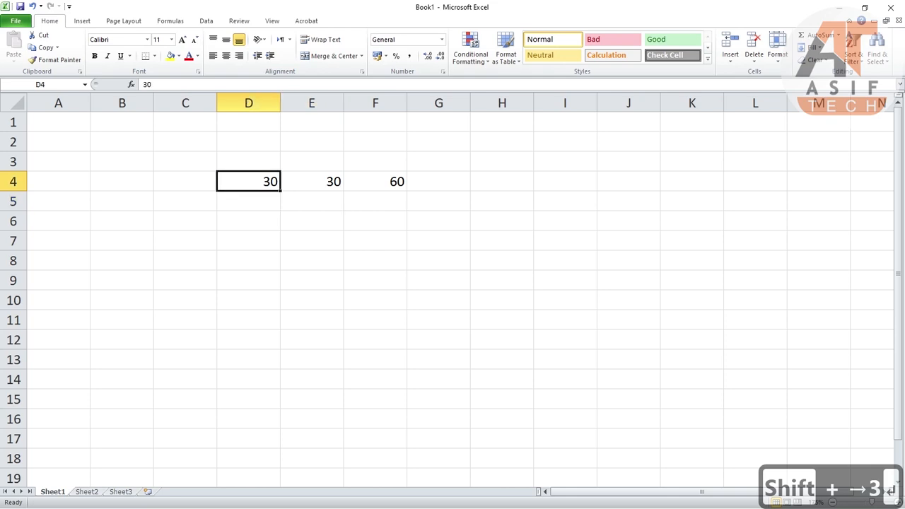
key("shift+Right")
key("shift+Right")
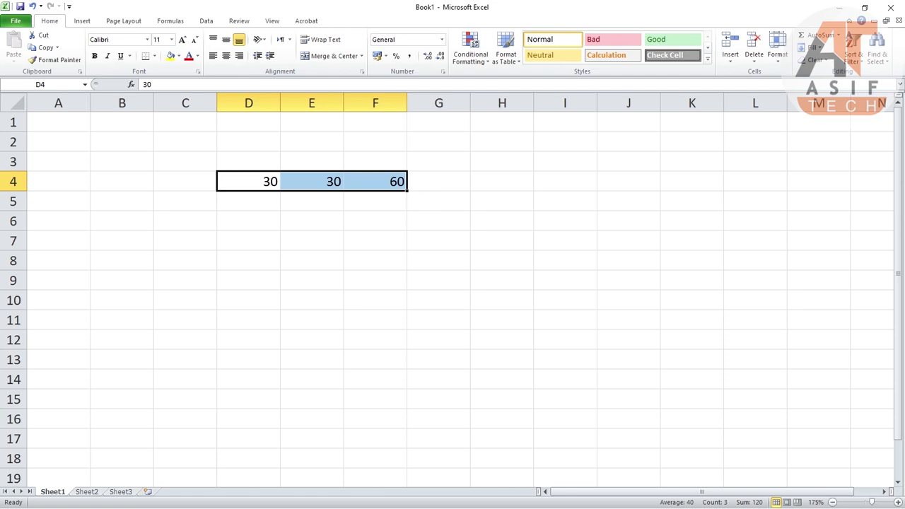
key("Right")
key("Right")
key("F2")
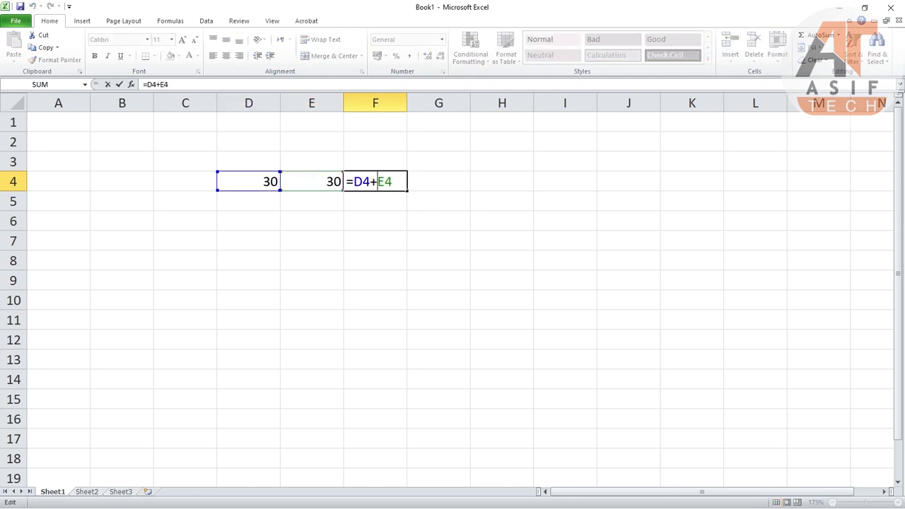
key("shift+Left")
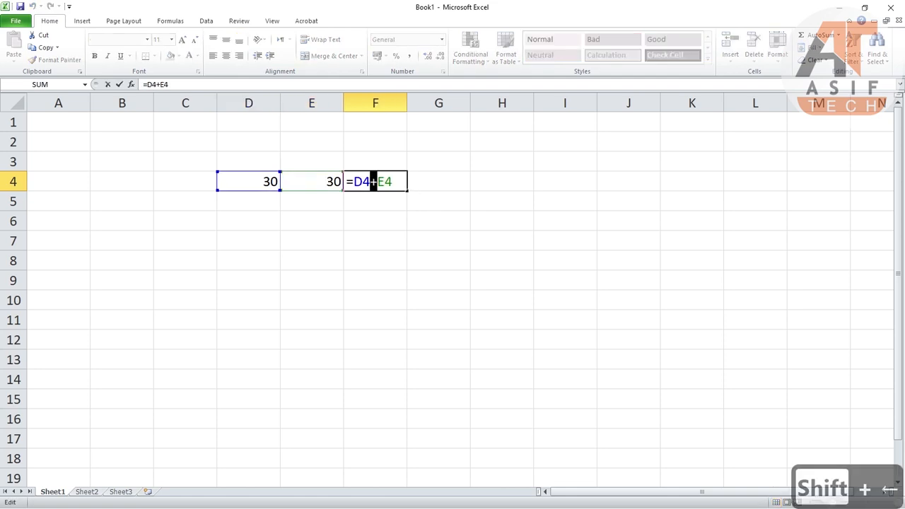
type("-")
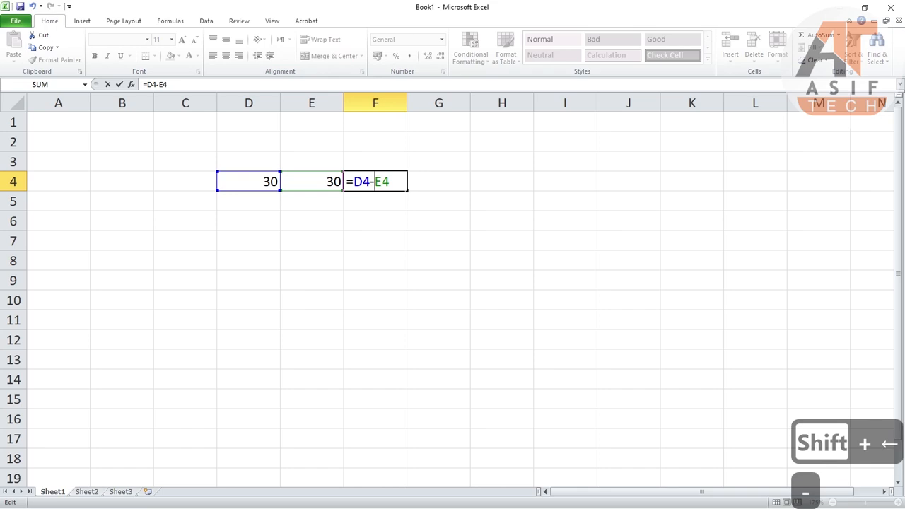
key("Return")
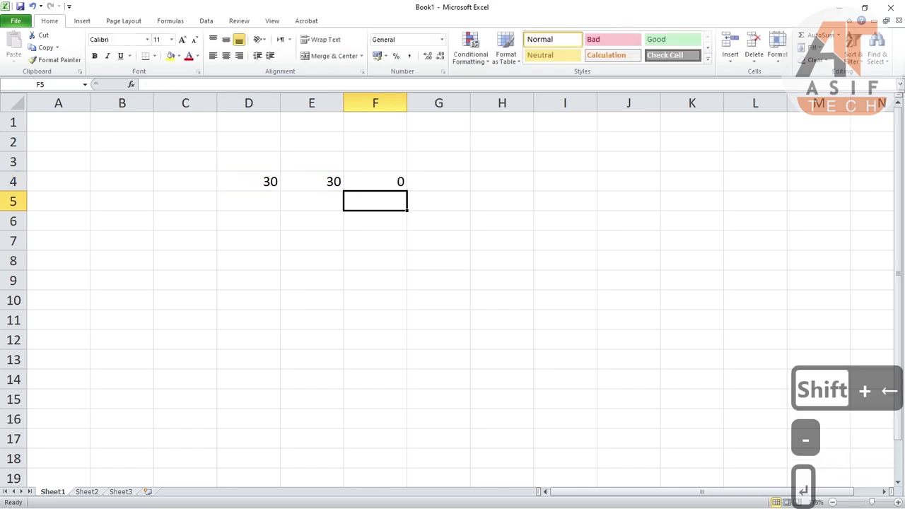
Change the operator in cell F4's formula to division, making it =D4/E4
key("Up")
key("F2")
key("Left")
key("Left")
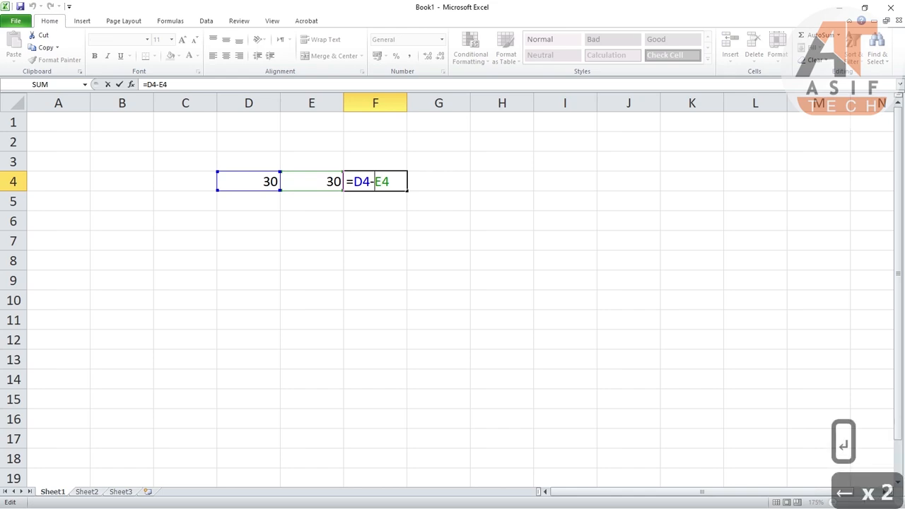
key("shift+Left")
type("/")
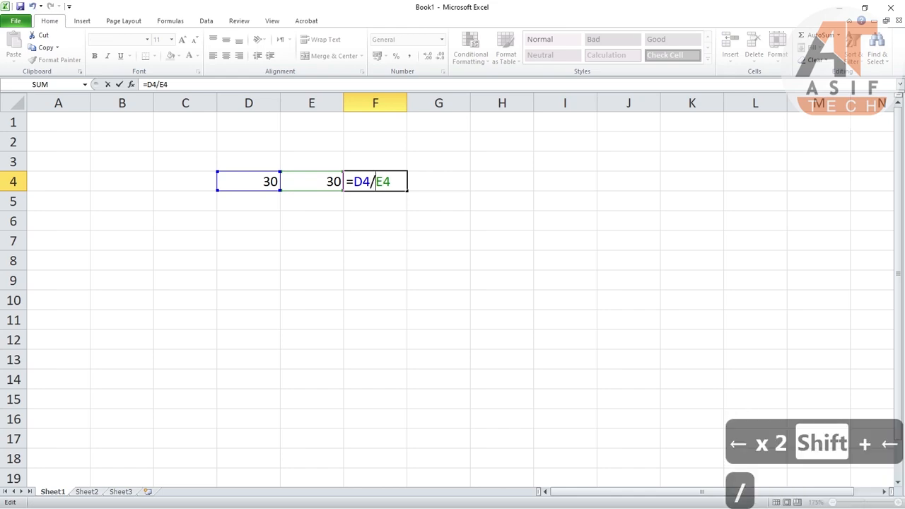
key("Return")
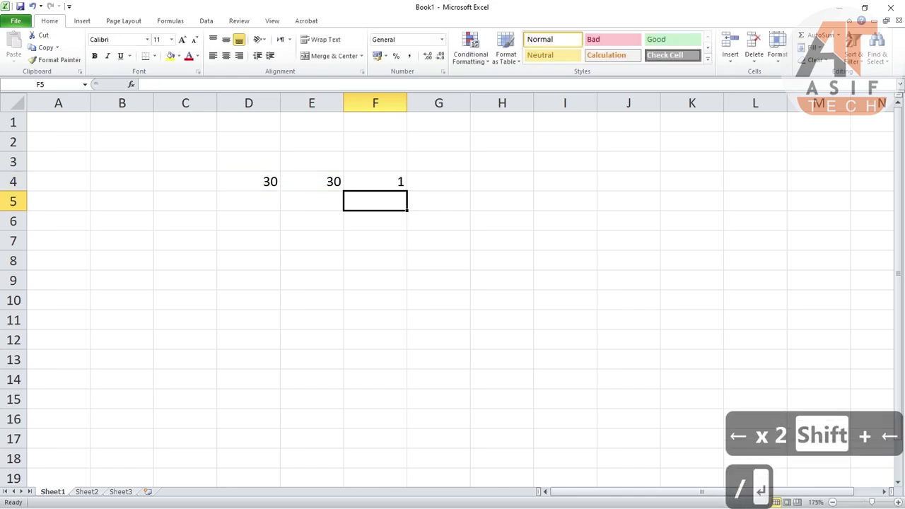
Change the operator in cell F4's formula to multiplication, making it =D4*E4
key("Up")
key("F2")
key("Left")
key("Left")
key("Left")
key("shift+Right")
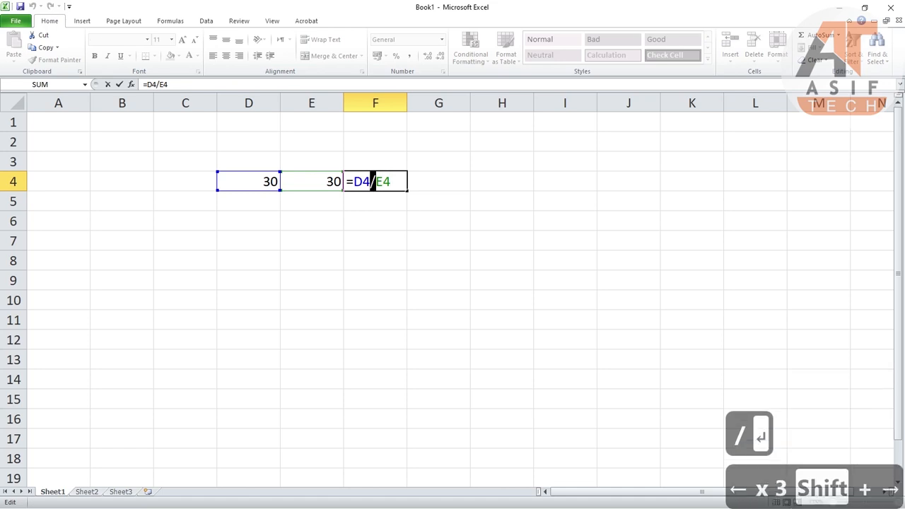
type("*")
key("Return")
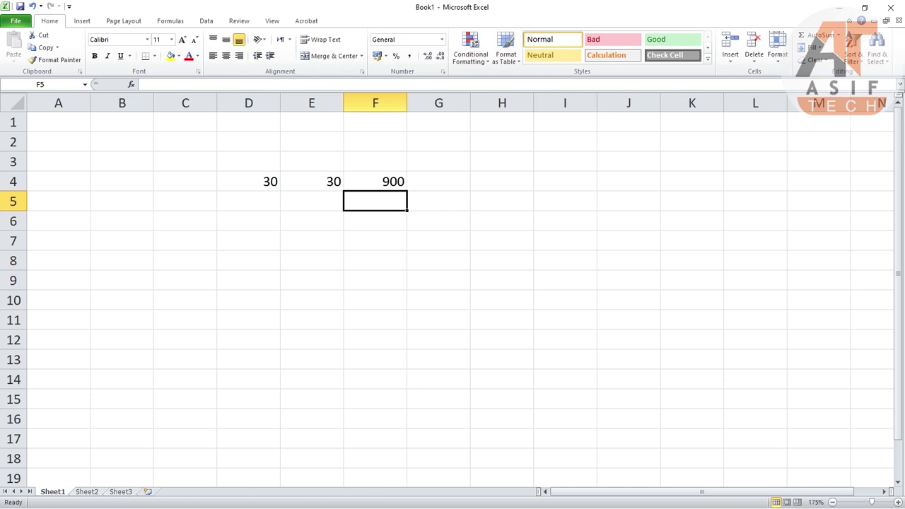
Enter the square root formula =SQRT(16) in cell F7 and reselect the cell to show its formula
double_click(374, 241)
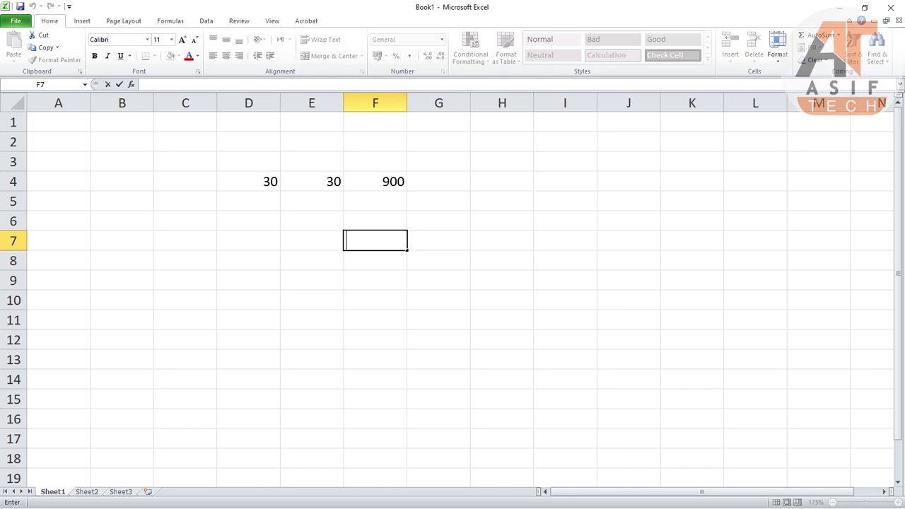
type("=")
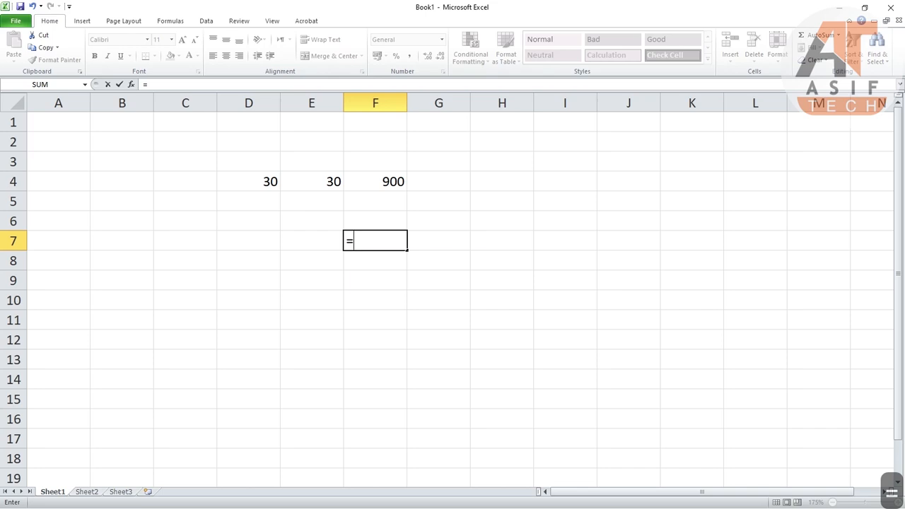
type("SQ")
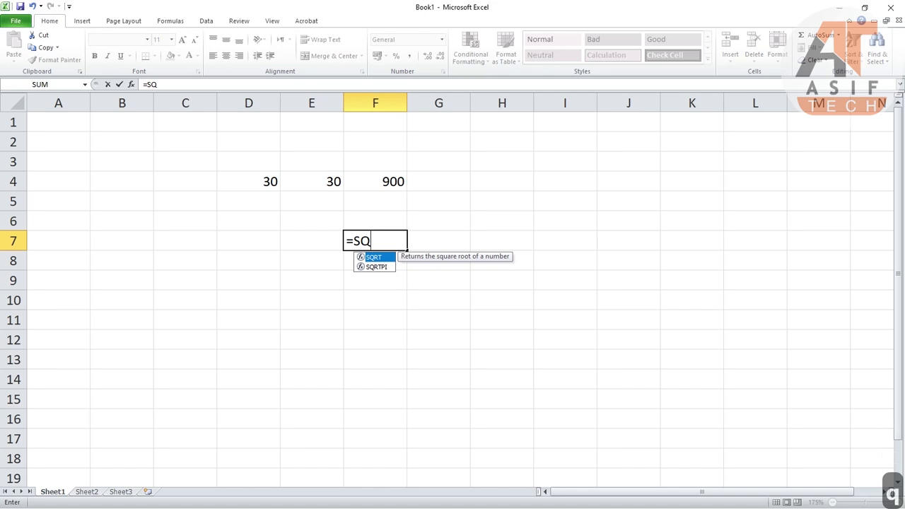
key("Tab")
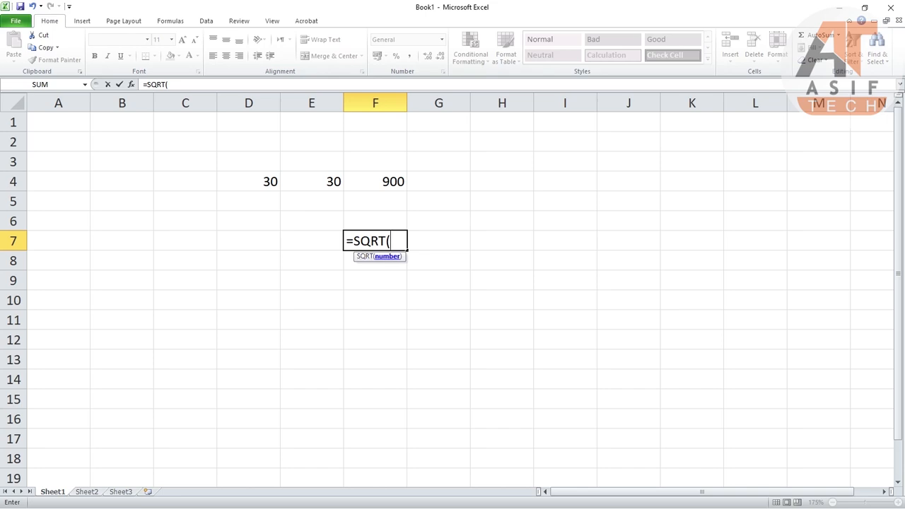
type("16)")
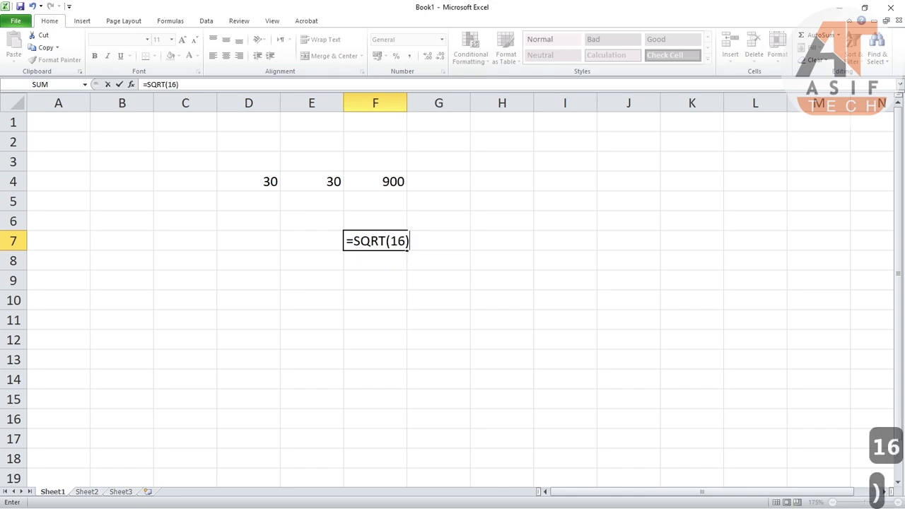
key("Return")
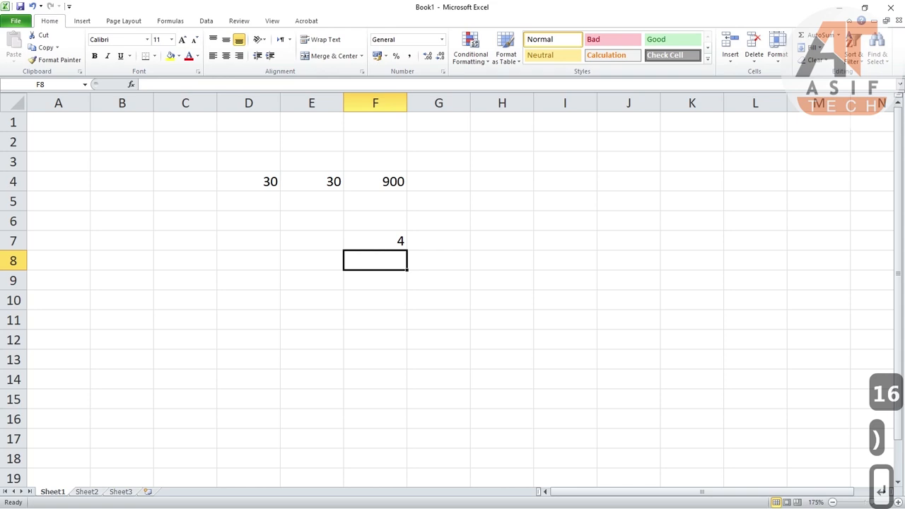
left_click(374, 241)
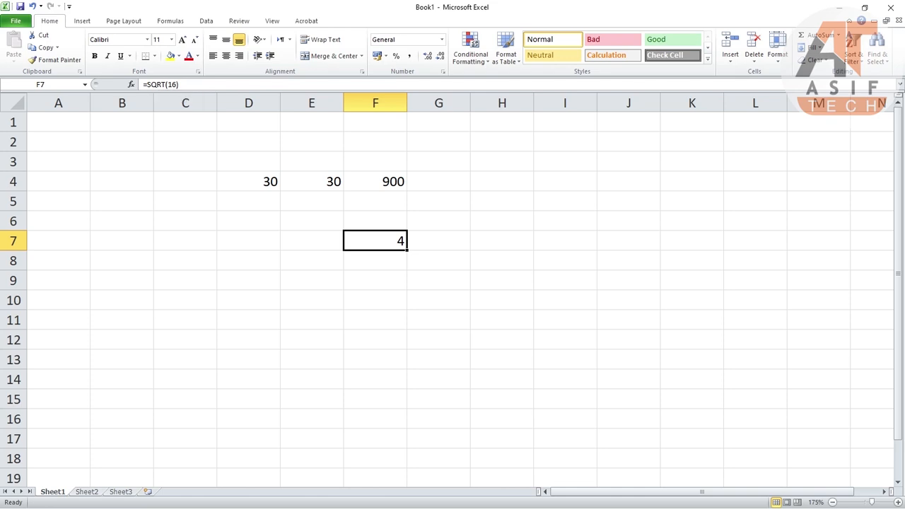
Enter the formula =POWER(100,2) in cell E8 to raise 100 to the power of 2
double_click(312, 260)
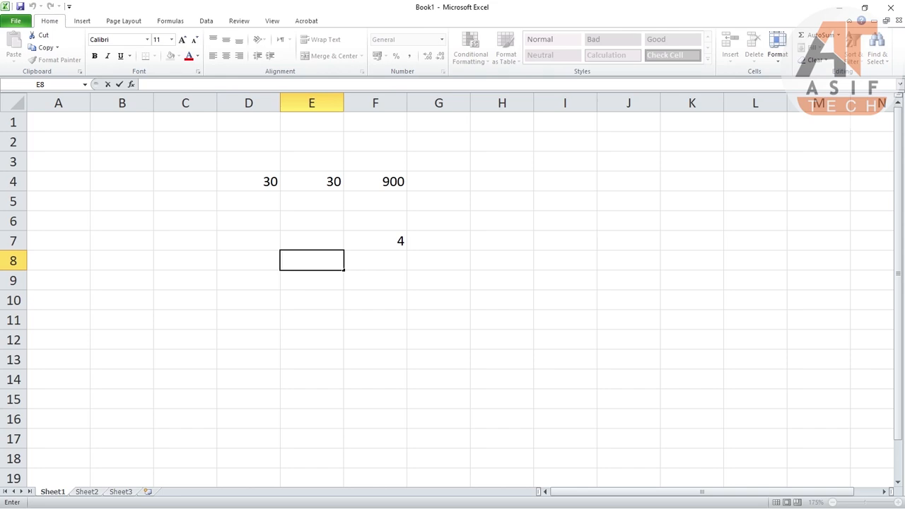
type("=")
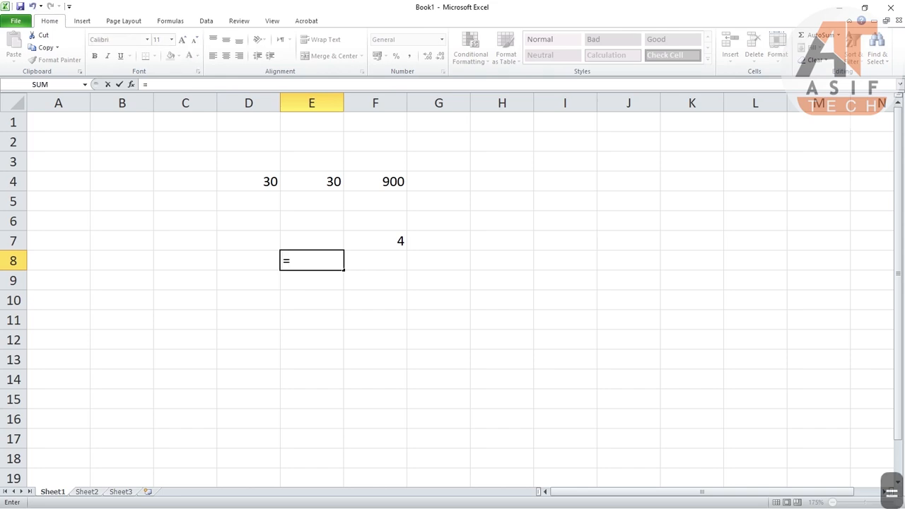
type("POW")
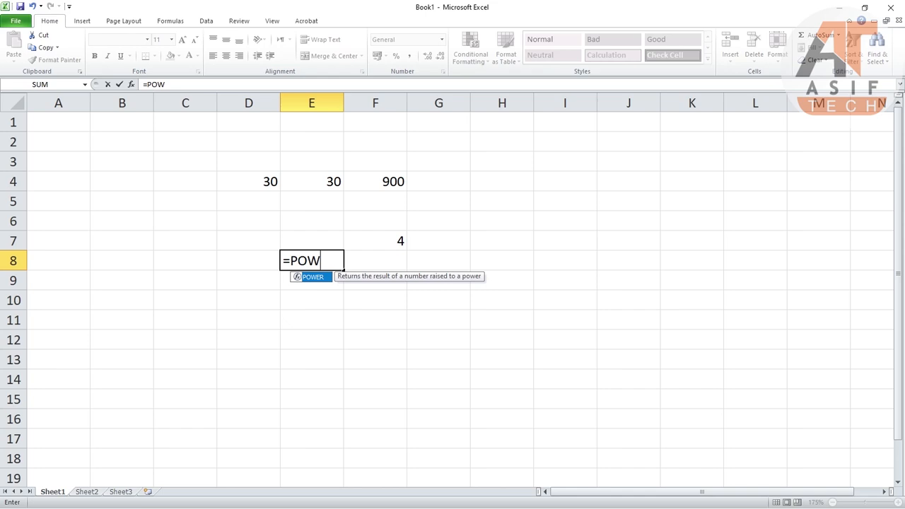
key("Tab")
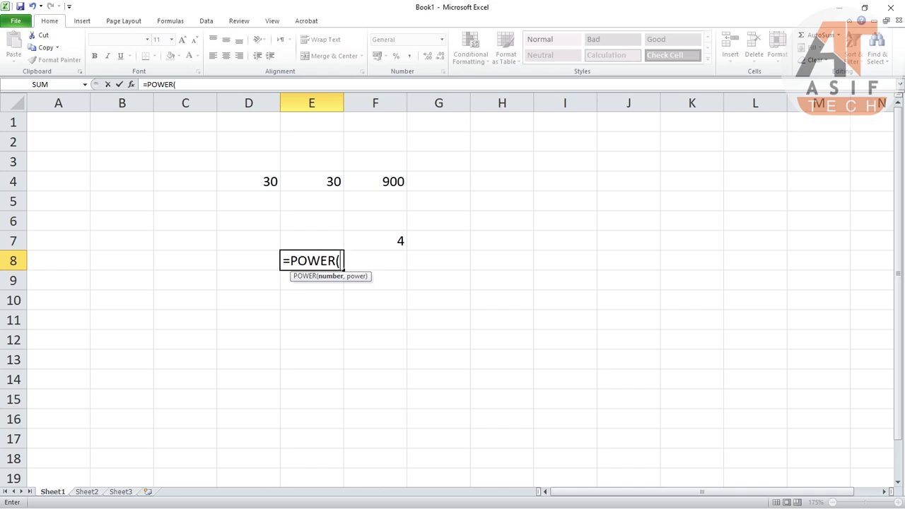
type("100")
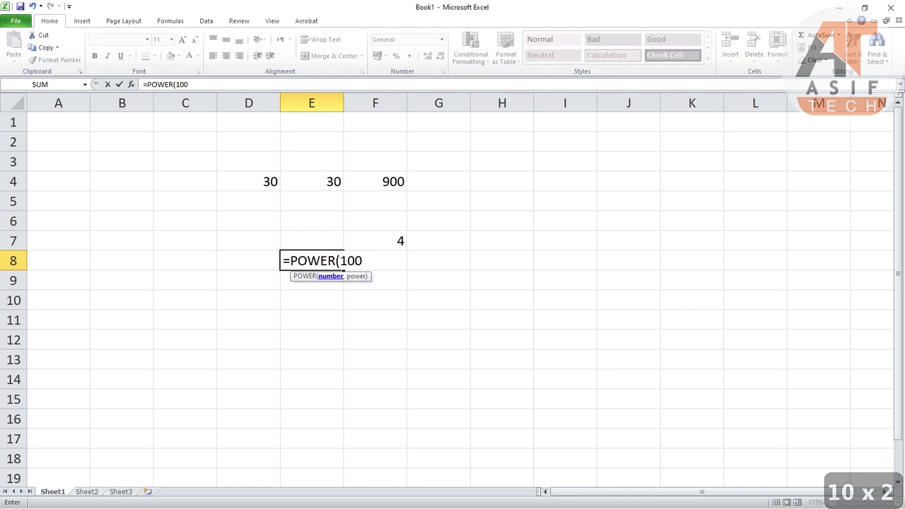
type(",")
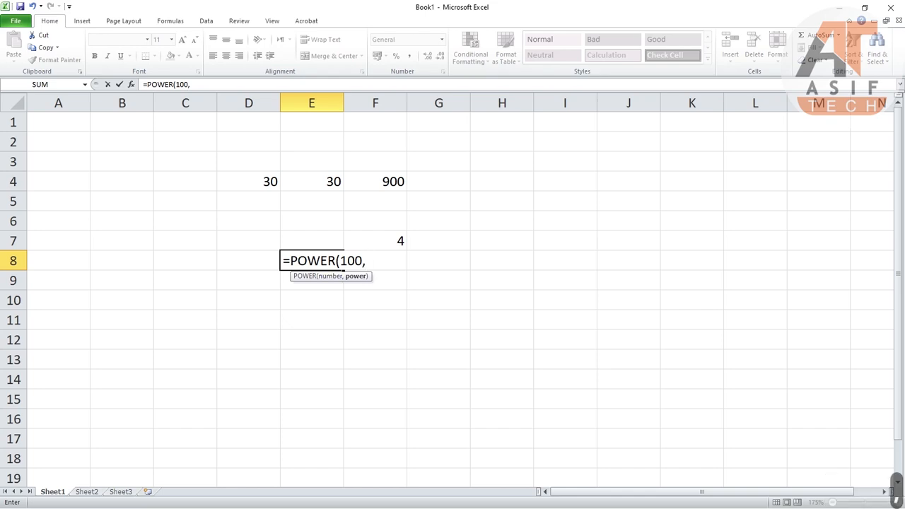
type("2")
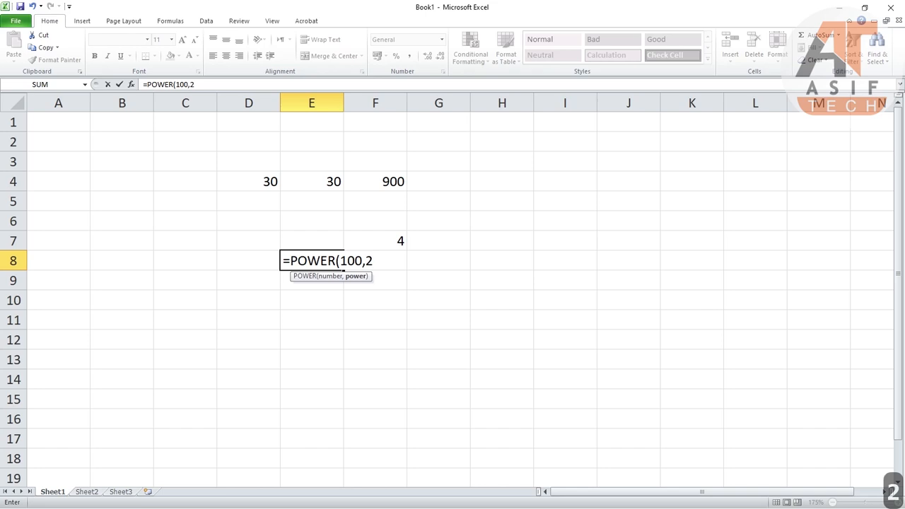
type(")")
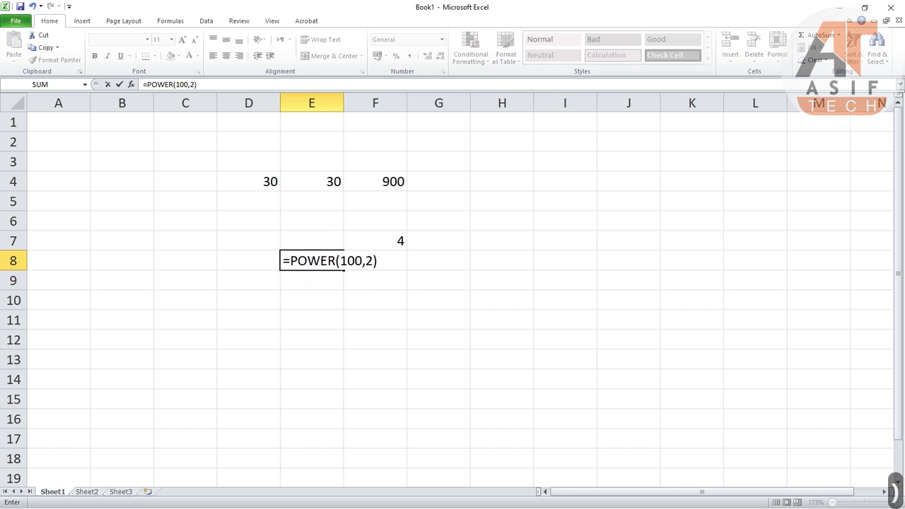
key("Return")
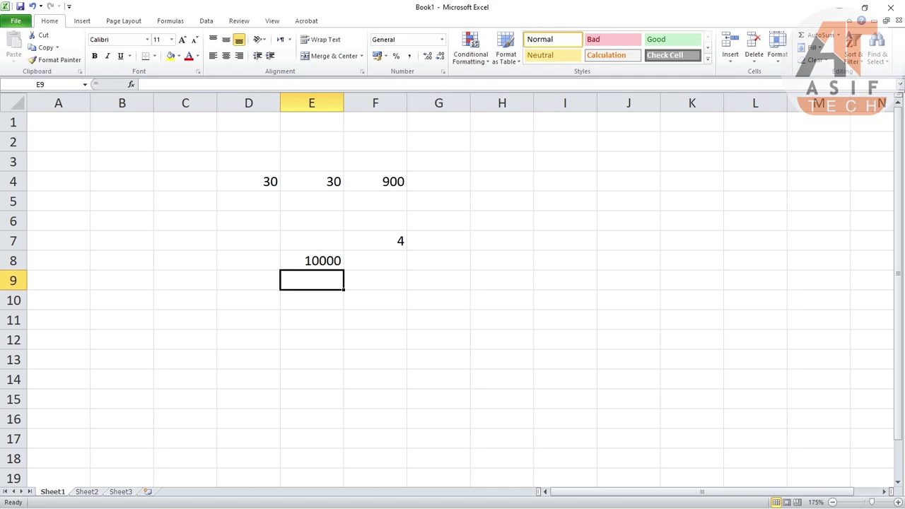
Clear the contents of the cell range D4 to G9
left_click_drag(248, 182, 439, 280)
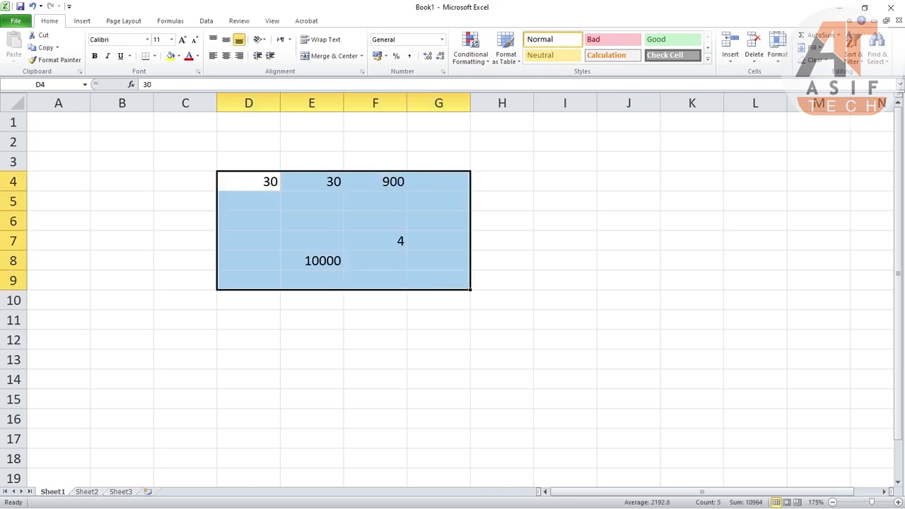
key("Delete")
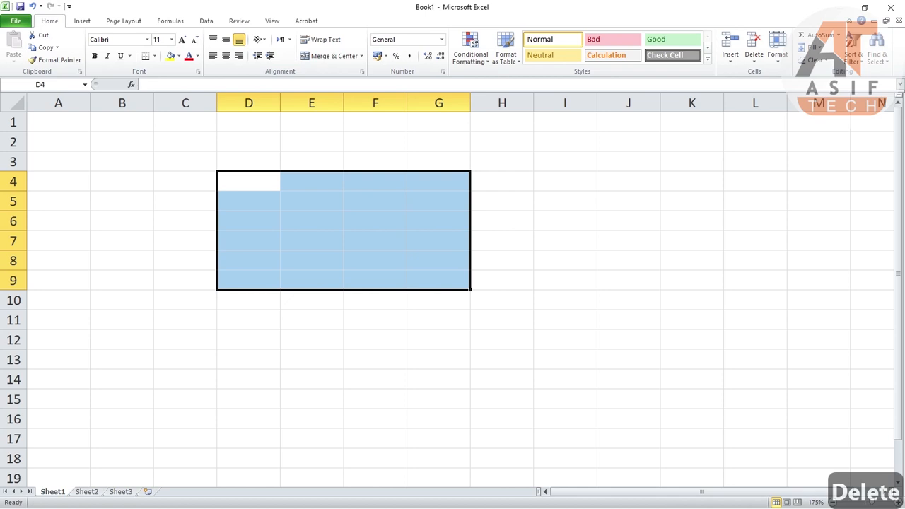
scroll(452, 283, "down", 1)
scroll(452, 282, "down", 1)
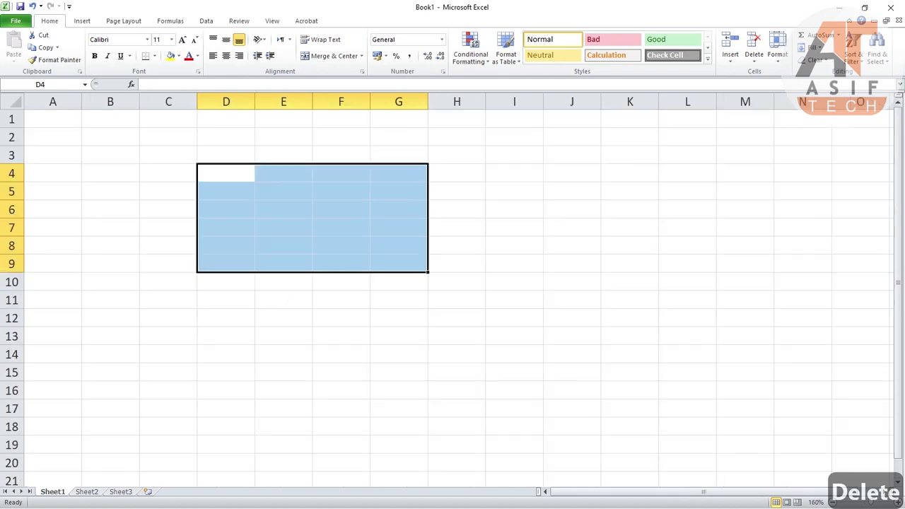
scroll(452, 283, "down", 1)
left_click(283, 263)
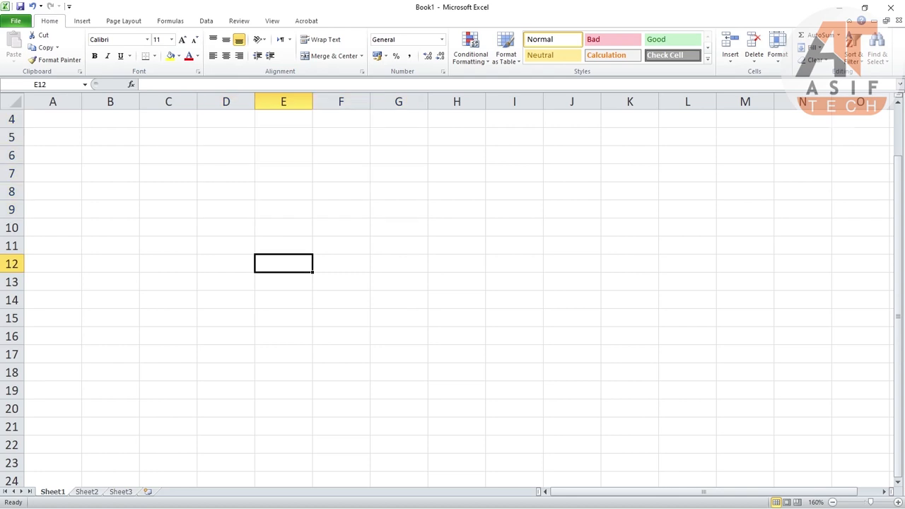
scroll(453, 283, "down", 1)
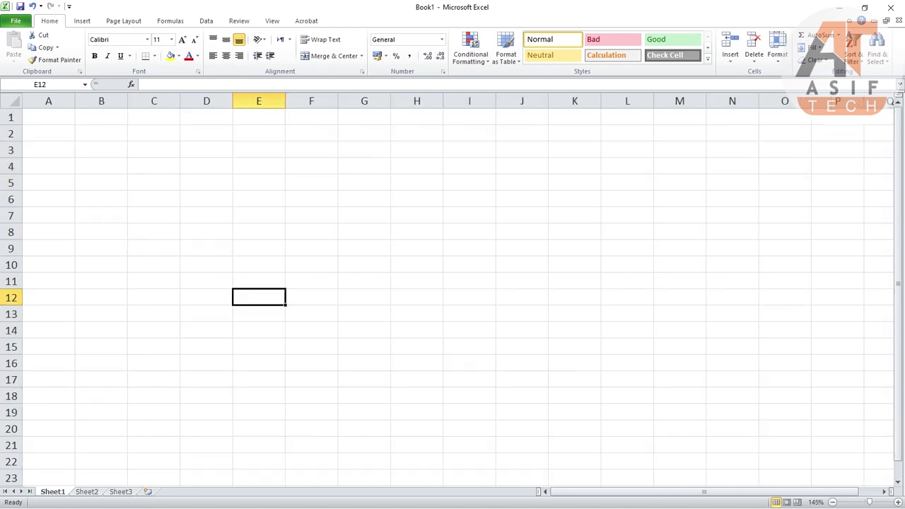
scroll(452, 283, "down", 1)
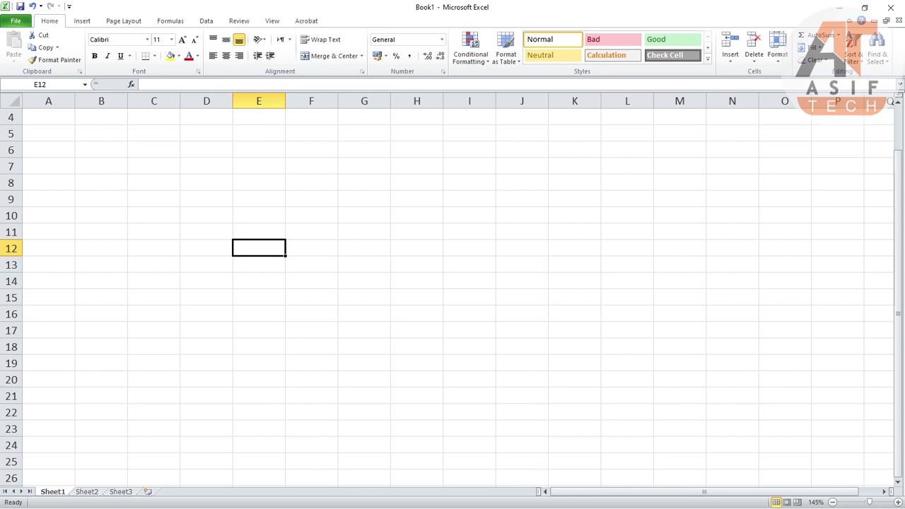
scroll(452, 290, "up", 1)
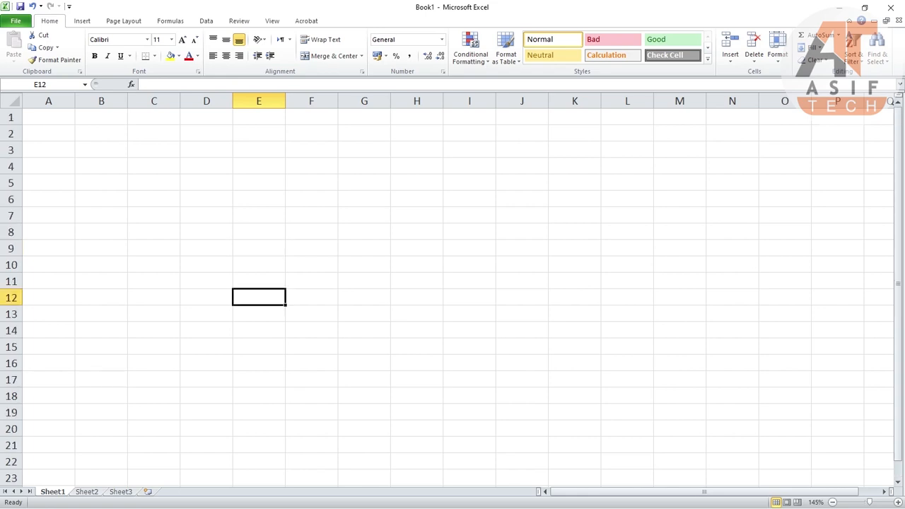
left_click(154, 264)
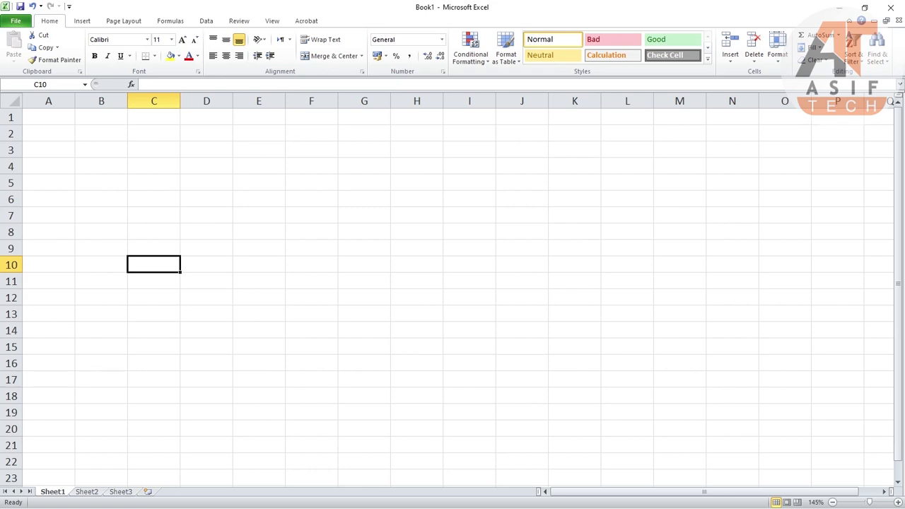
Enter the column headers SR, NAME and SALARY in cells C10 to E10
type("Sr")
key("BackSpace")
key("BackSpace")
type("S")
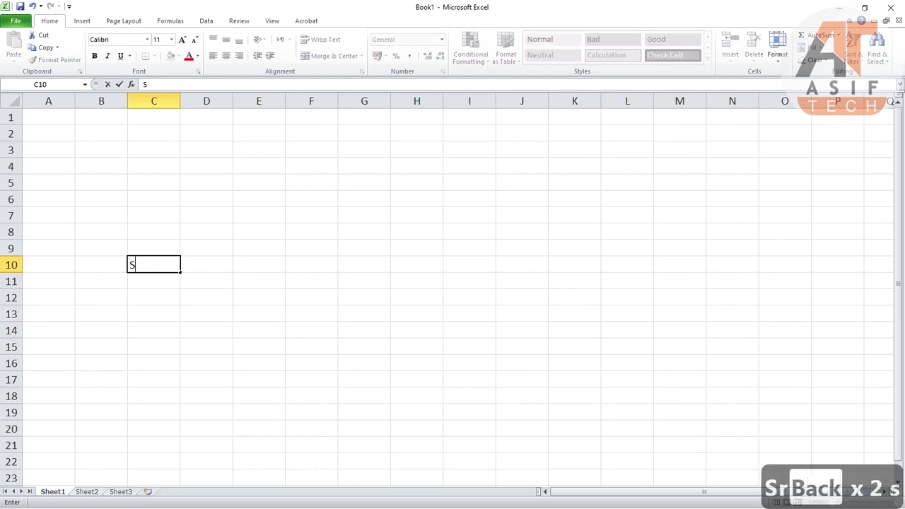
type("R")
key("Tab")
type("N")
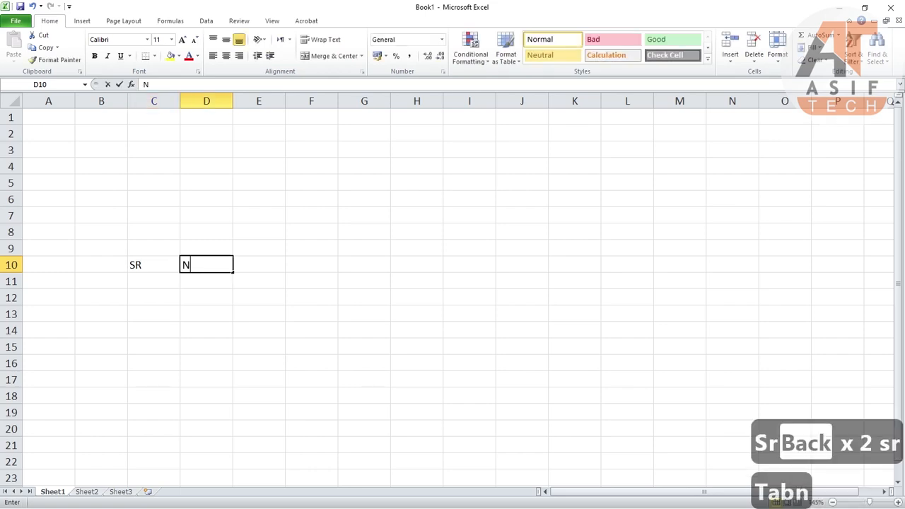
type("AME")
key("Tab")
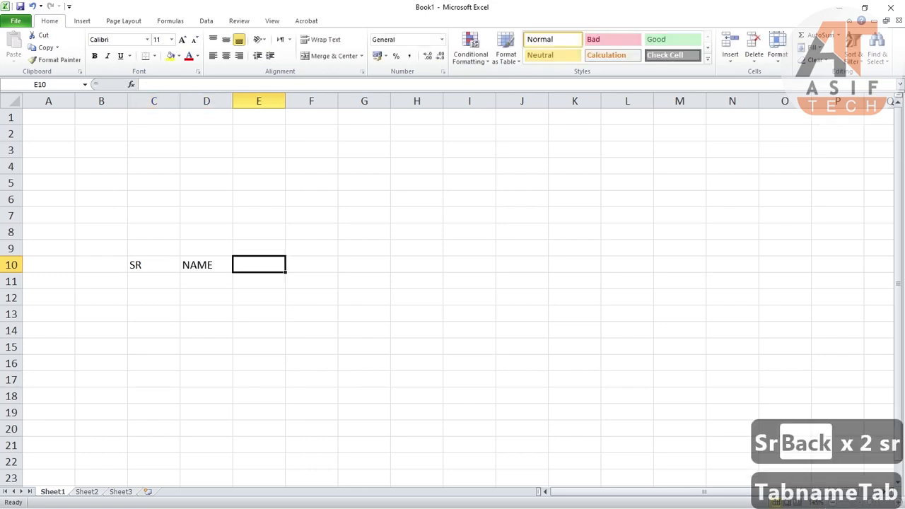
type("SALARY")
key("Tab")
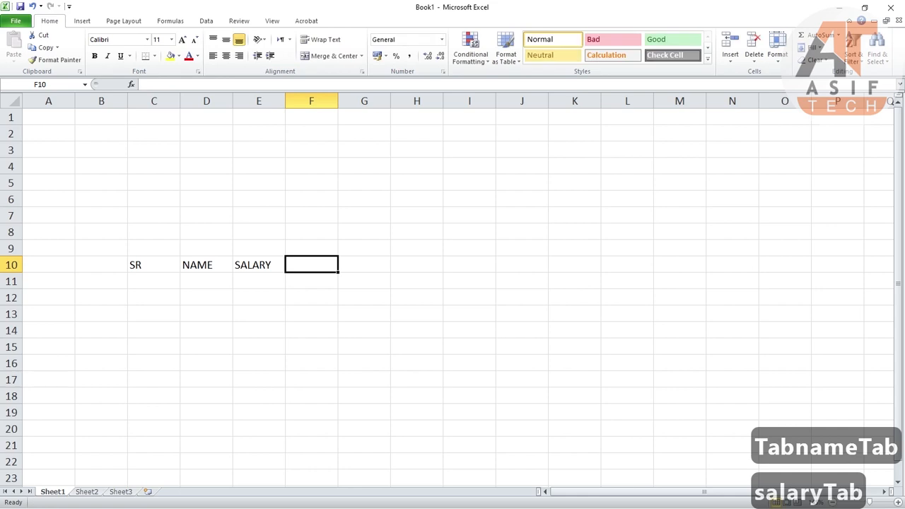
Enter the column headers PER DAY in cell F10 and ABSENT/DAYS in cell G10
type("PERDY")
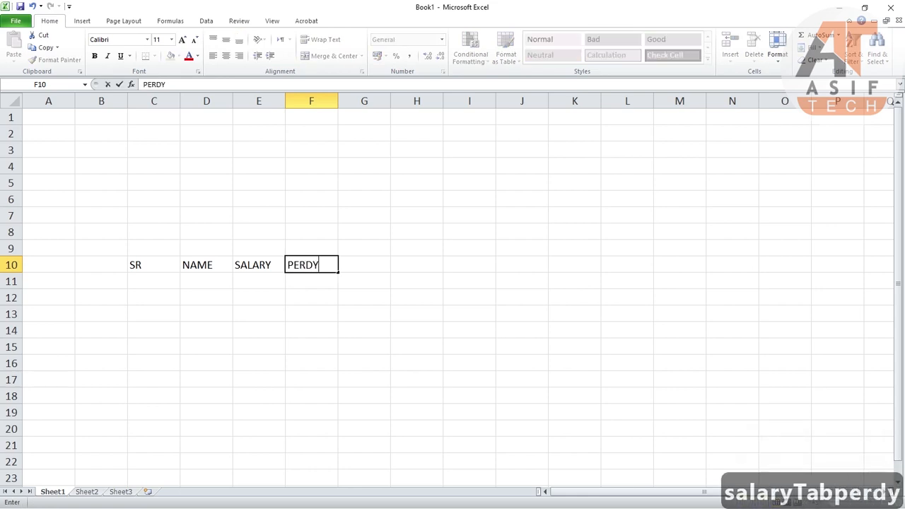
key("BackSpace")
key("BackSpace")
type("DAY")
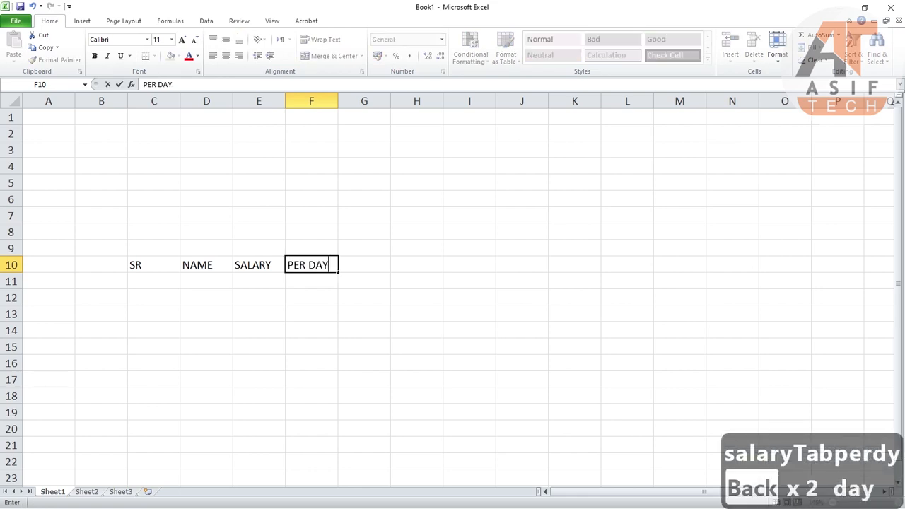
key("Tab")
type("ABSENT/")
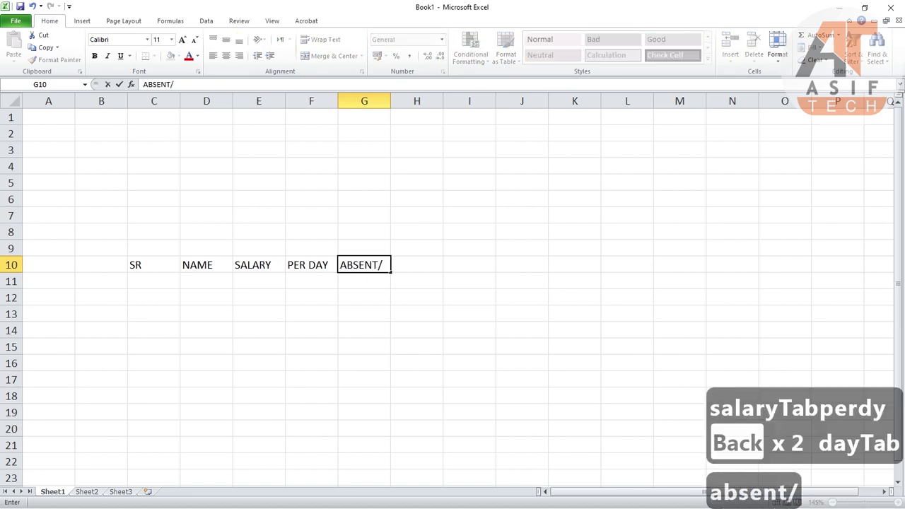
type("DAYS")
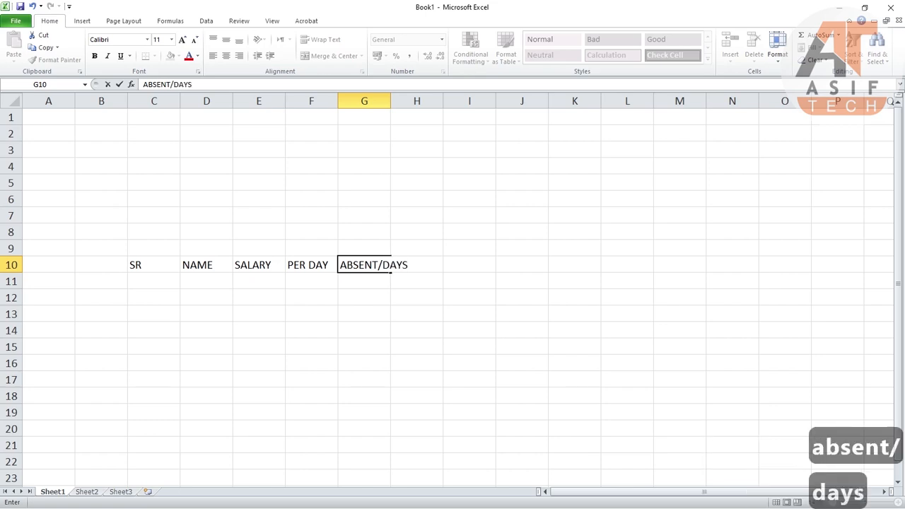
key("Tab")
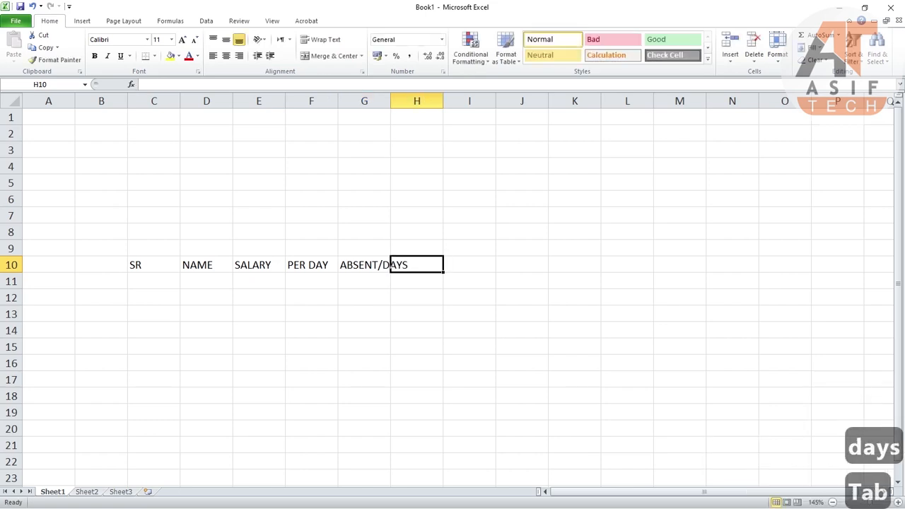
Enter the column headers DEDUCTION in cell H10 and N. SALARY in cell I10
type("DEDU")
type("CTION")
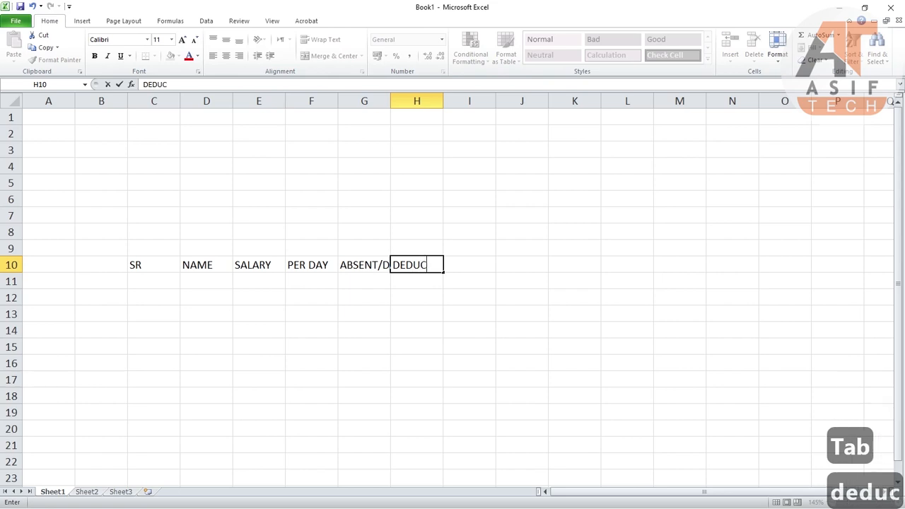
key("Tab")
type("N. sALARY")
key("BackSpace")
key("BackSpace")
key("BackSpace")
key("BackSpace")
key("BackSpace")
key("BackSpace")
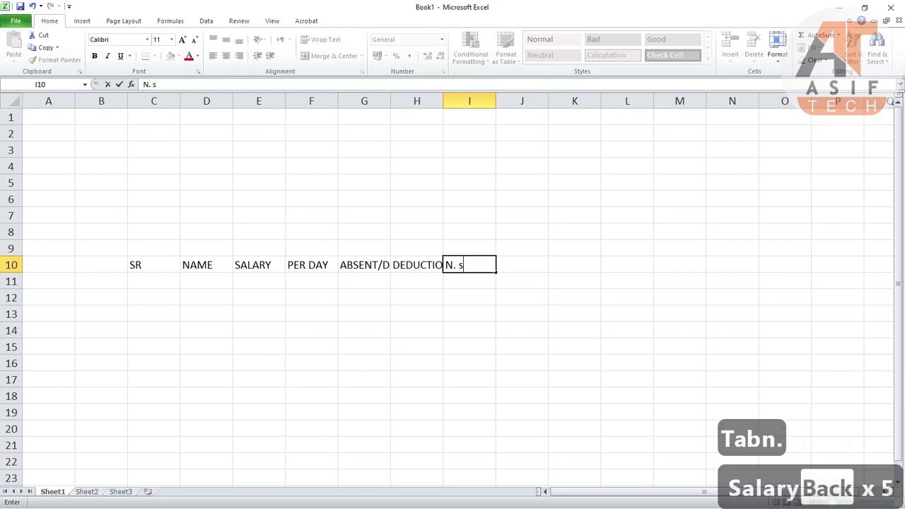
type("SALARY")
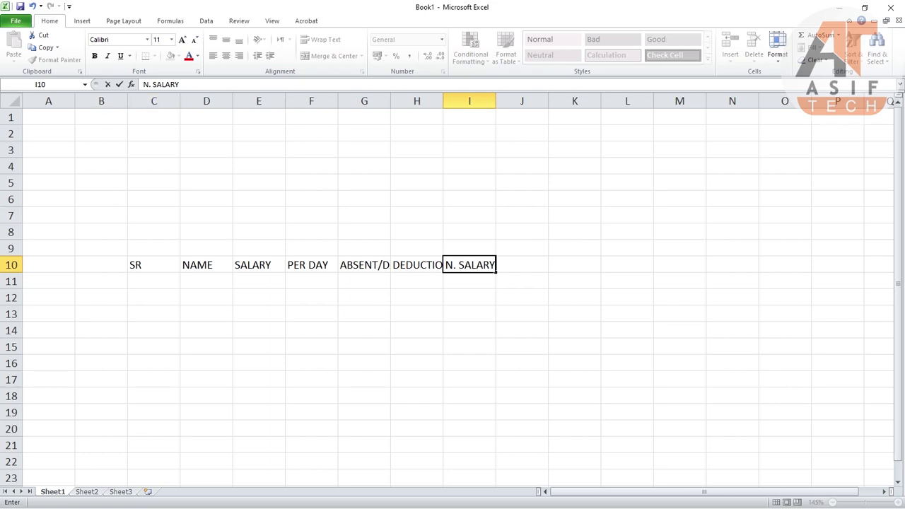
left_click(153, 265)
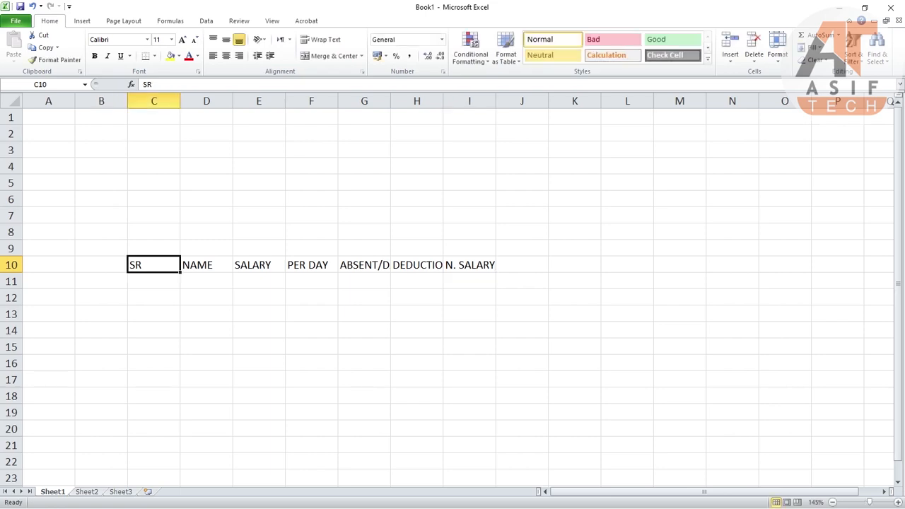
Narrow column C to fit the SR header and widen columns F to I so their headers fit
mouse_move(127, 101)
left_mouse_down()
mouse_move(164, 101)
mouse_move(145, 101)
left_mouse_up()
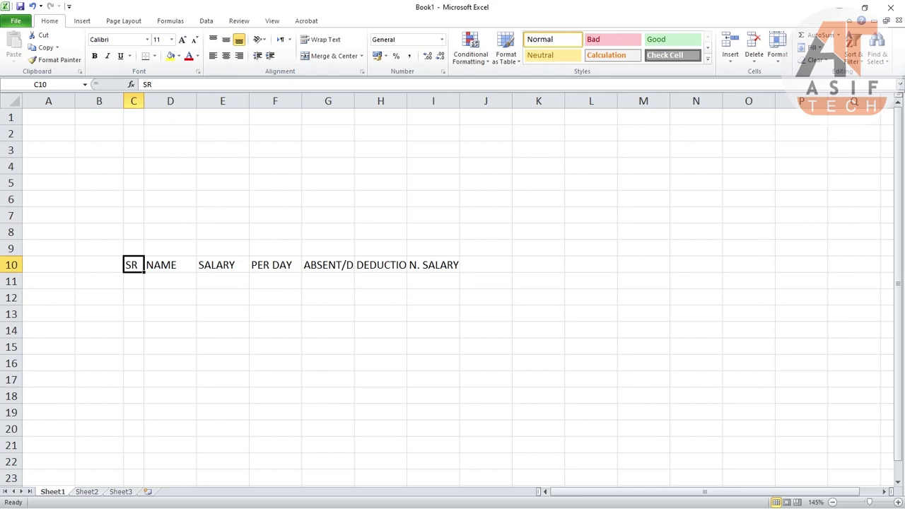
left_click_drag(460, 101, 472, 101)
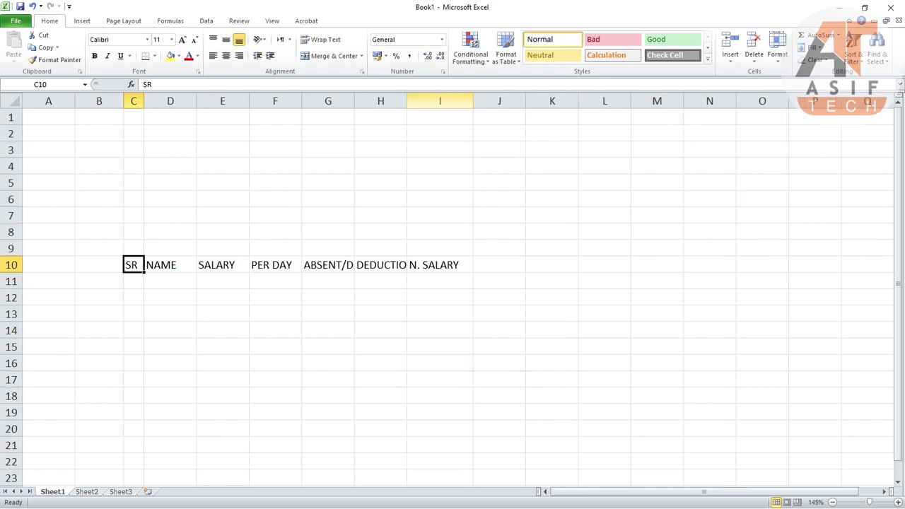
mouse_move(406, 101)
left_mouse_down()
mouse_move(446, 101)
mouse_move(422, 101)
left_mouse_up()
left_click_drag(354, 101, 380, 101)
left_click_drag(302, 101, 305, 102)
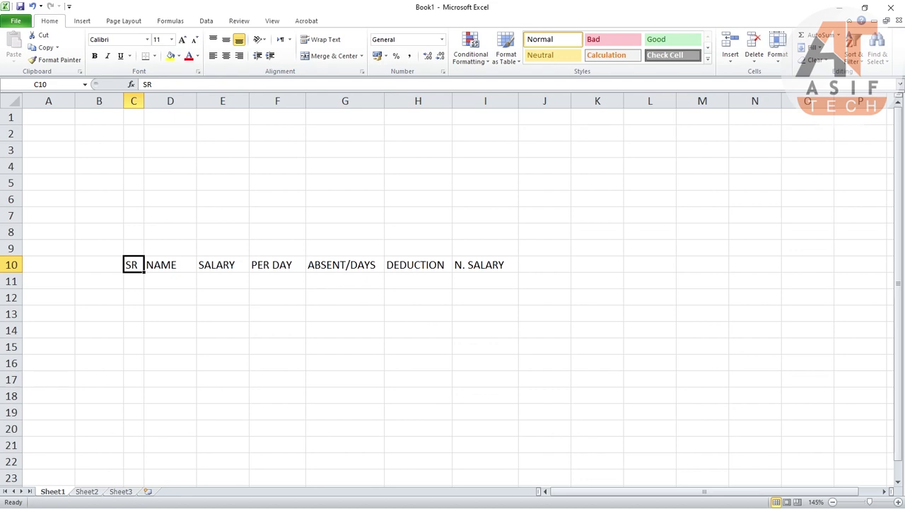
Center the header cells C10 to I10 and make their text bold
left_click_drag(485, 264, 134, 265)
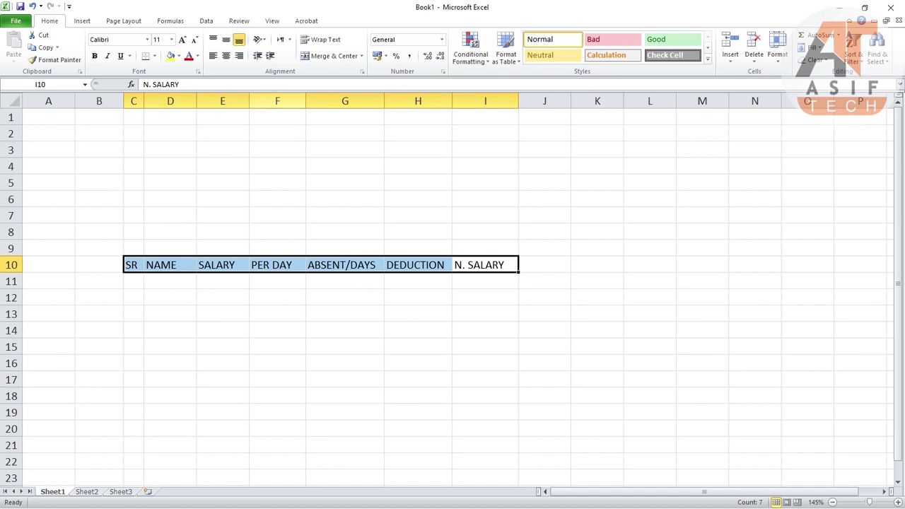
left_click(226, 55)
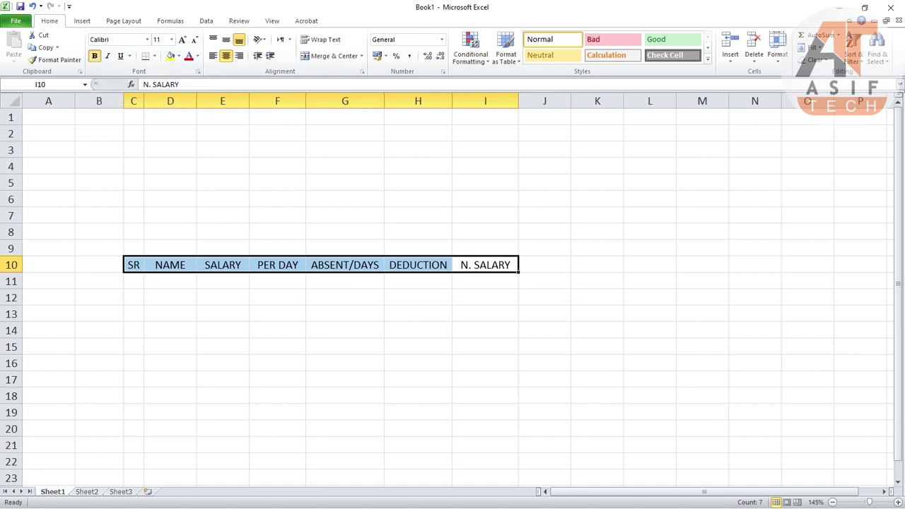
left_click(94, 56)
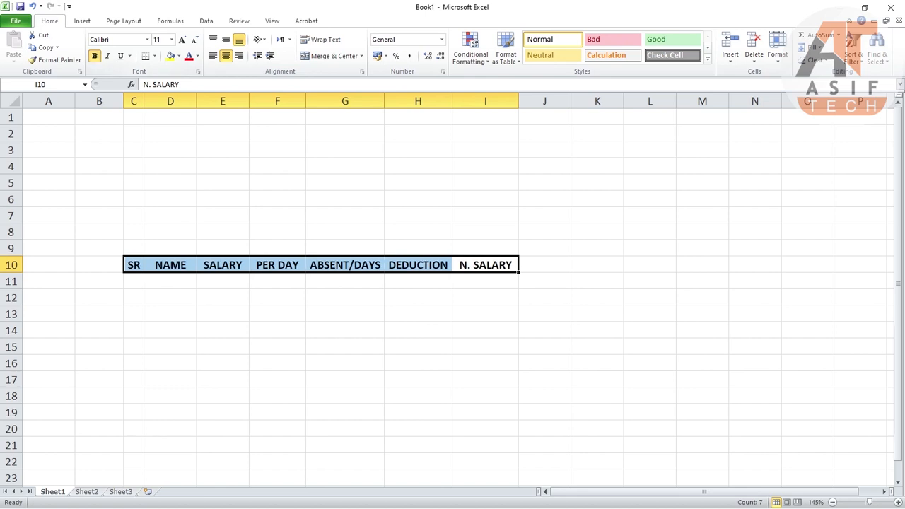
left_click(485, 265)
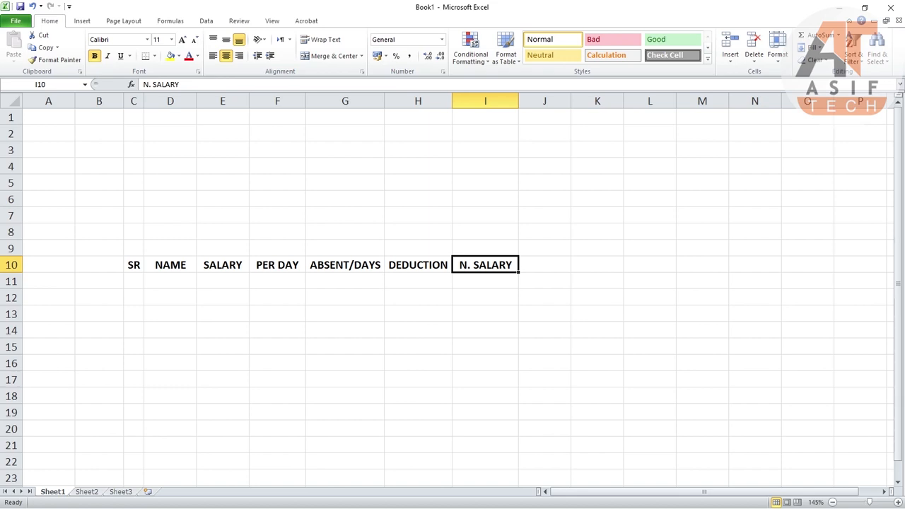
Enter the serial numbers 1, 2, 3 and 4 in cells C11 to C14 of the SR column
double_click(134, 281)
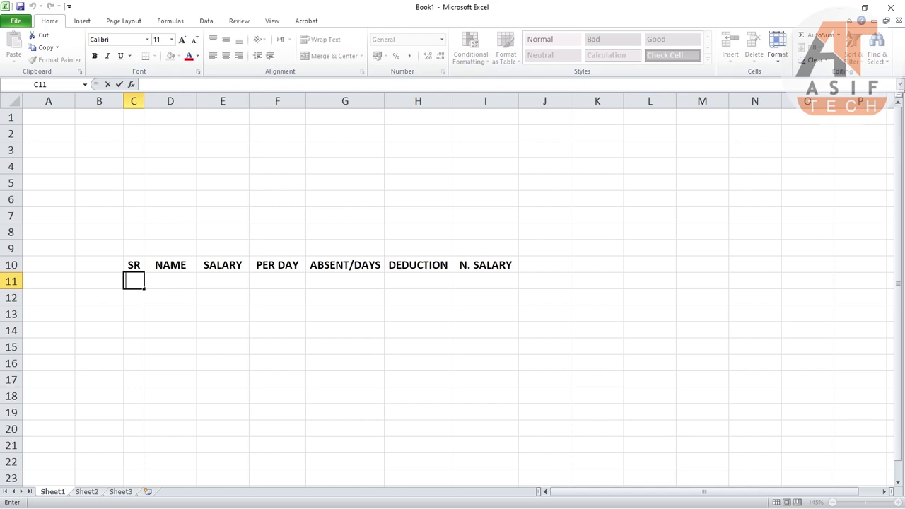
type("1")
key("Return")
type("2")
key("Return")
type("3")
key("Return")
type("4")
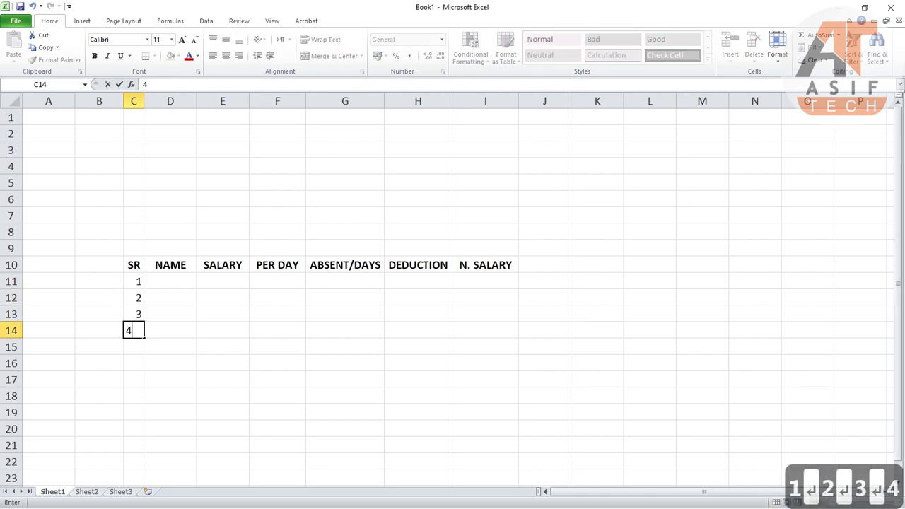
key("Return")
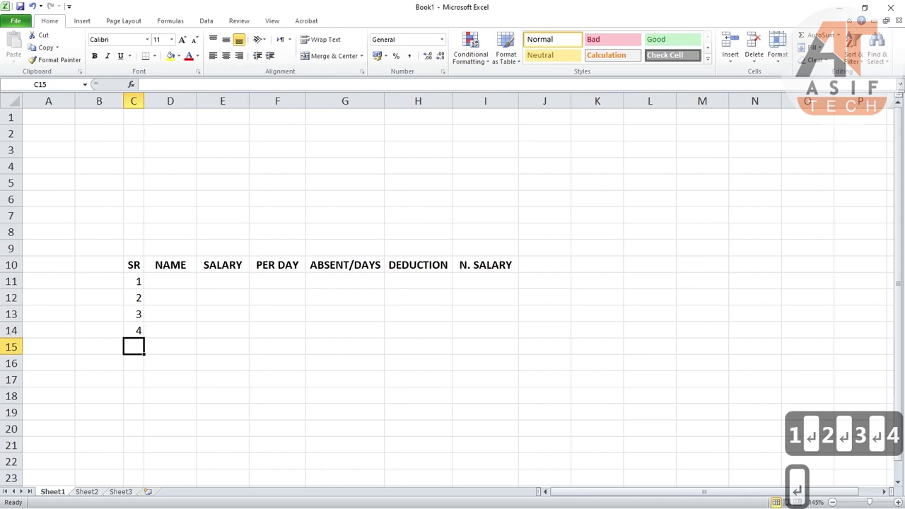
left_click(133, 281)
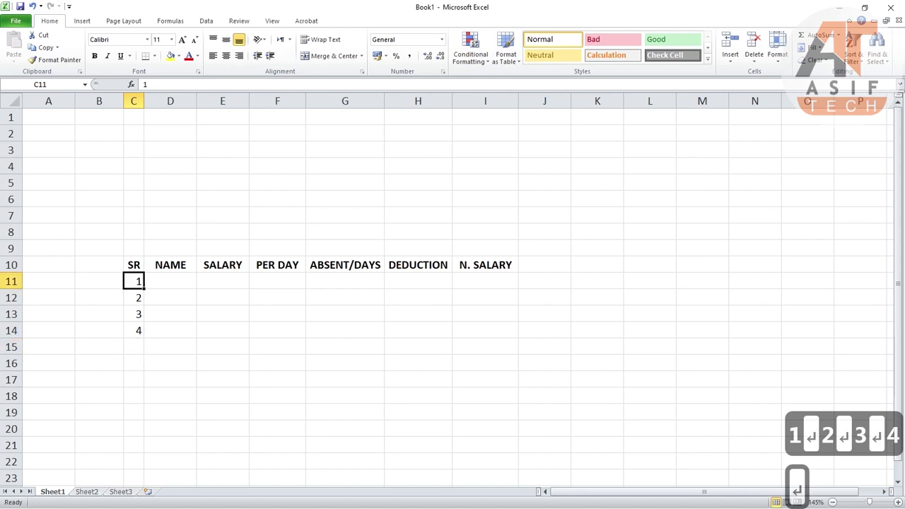
key("Tab")
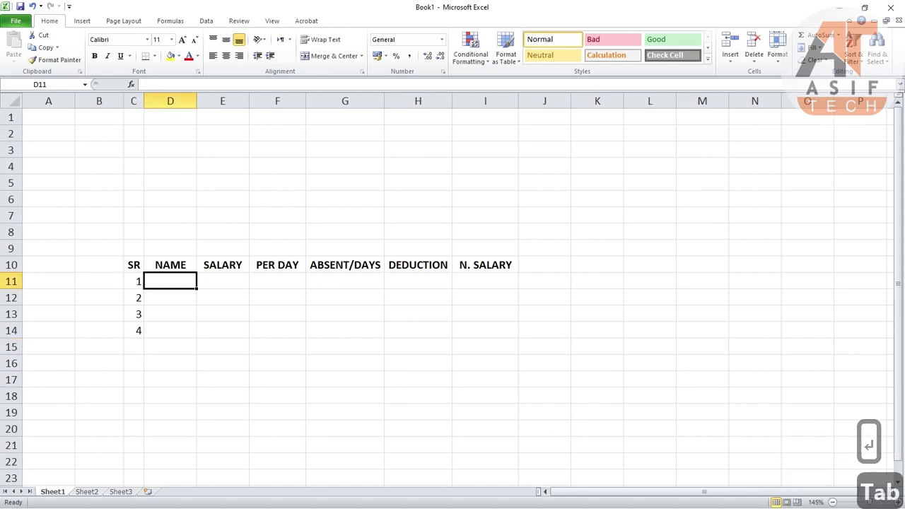
key("Tab")
key("Tab")
key("Tab")
key("Return")
key("Return")
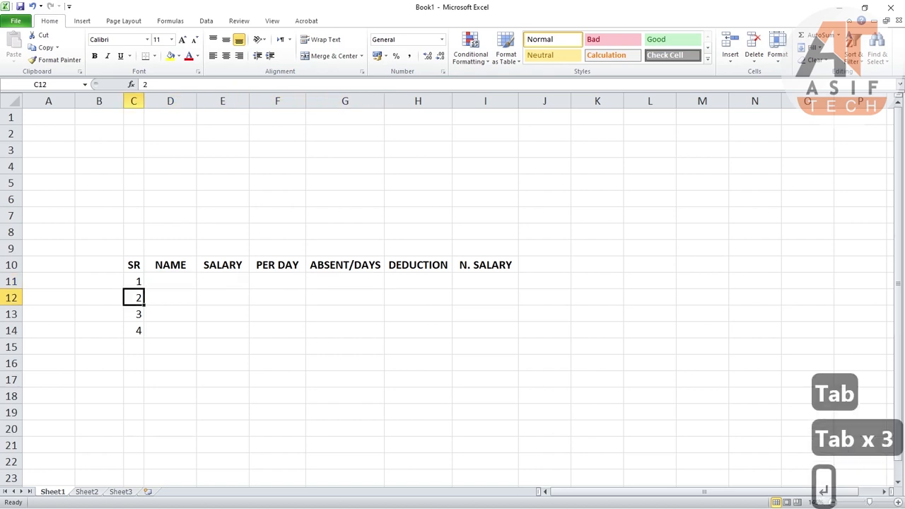
key("Return")
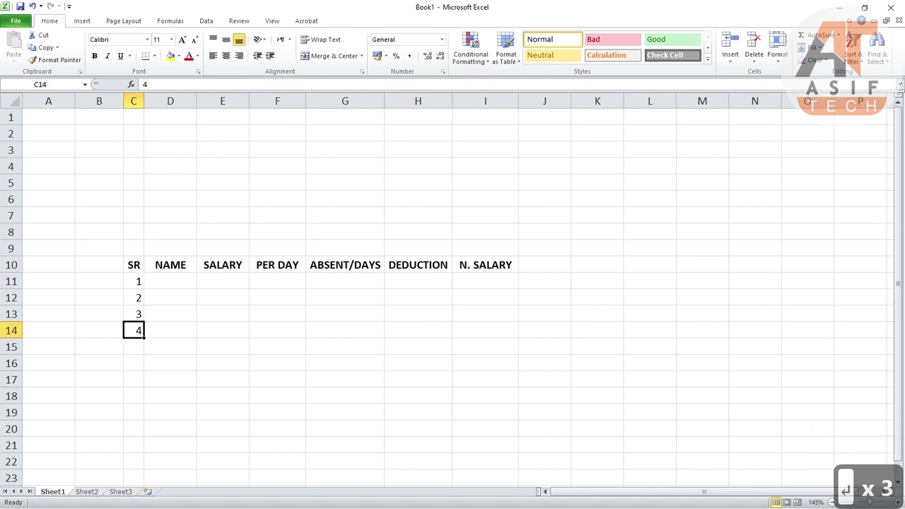
Enter the first employee's full name in cell D11 with normal capitalization
double_click(170, 281)
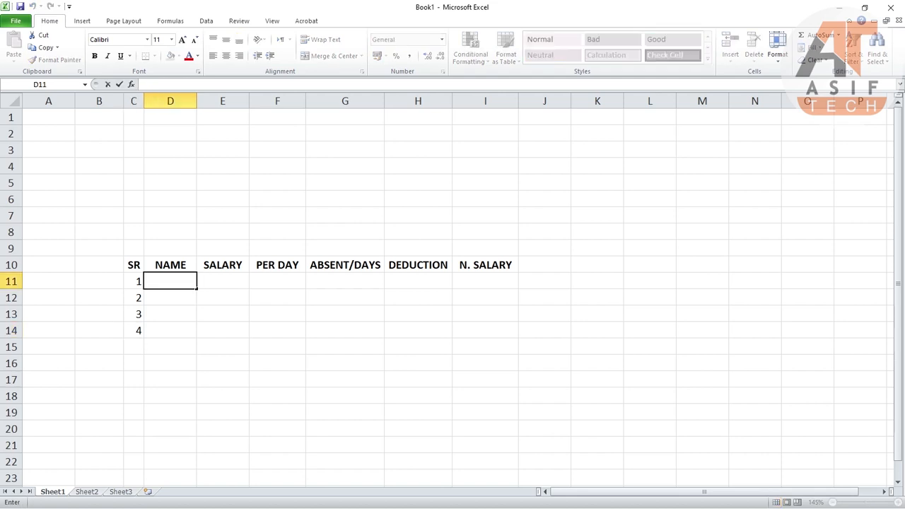
type("mUBA")
key("BackSpace")
key("BackSpace")
key("BackSpace")
key("BackSpace")
key("Caps_Lock")
type("Mubashir Al")
key("BackSpace")
key("BackSpace")
type("Ali")
key("Return")
Enter the other three employees' names in cells D12 to D14 and widen the NAME column to fit them
type("Asif")
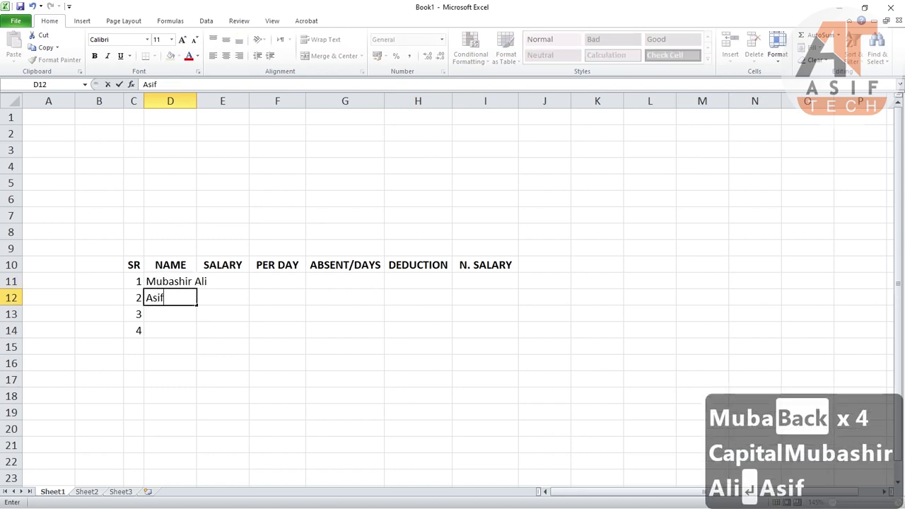
key("Return")
type("Asim")
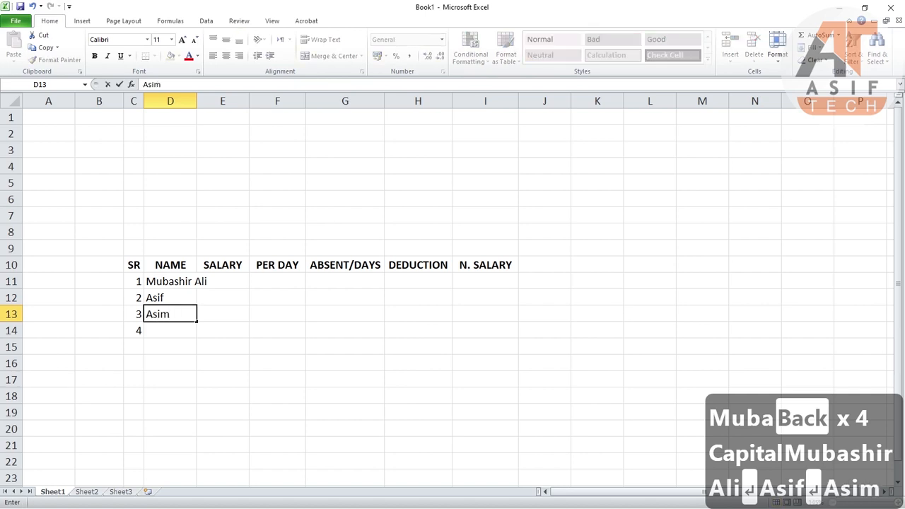
key("Return")
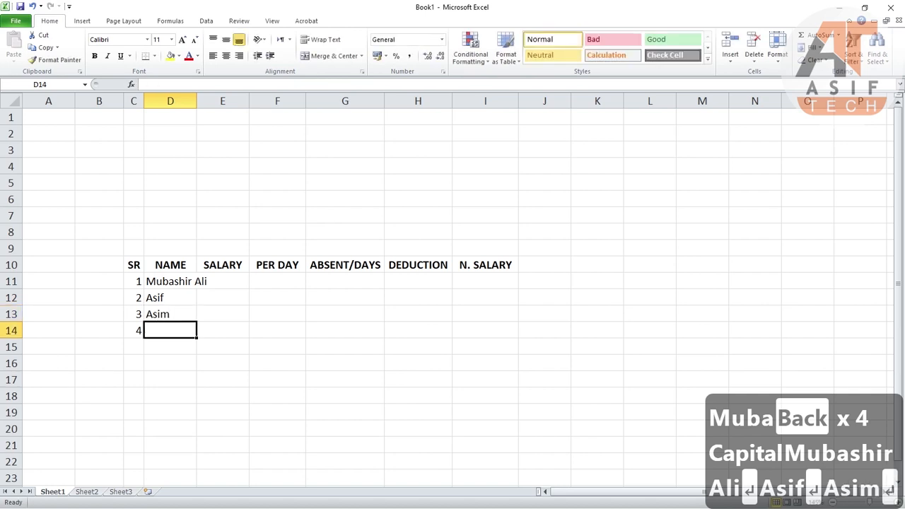
type("Nadeem ")
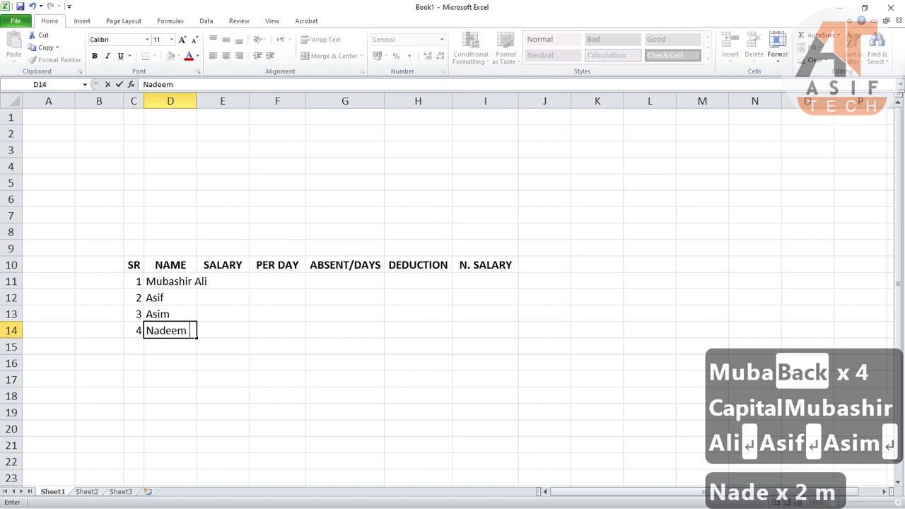
type("Sharif")
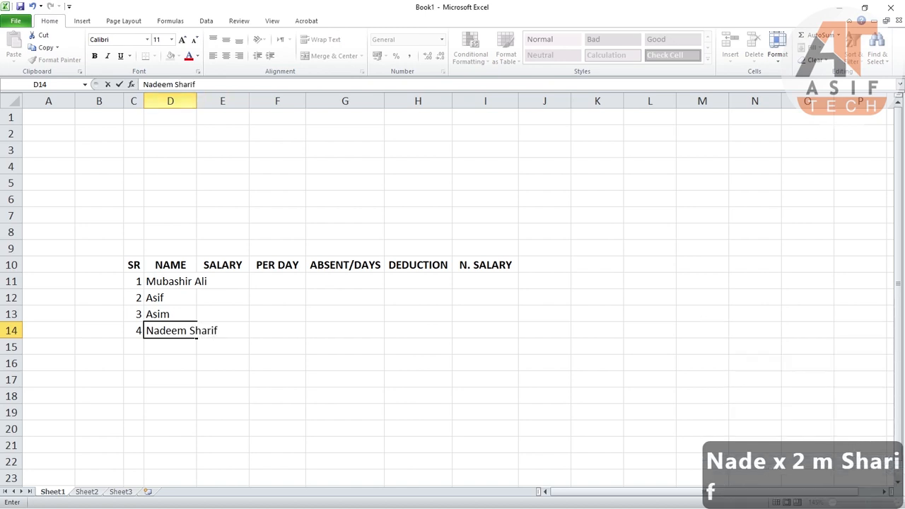
left_click(170, 264)
left_click_drag(196, 101, 224, 101)
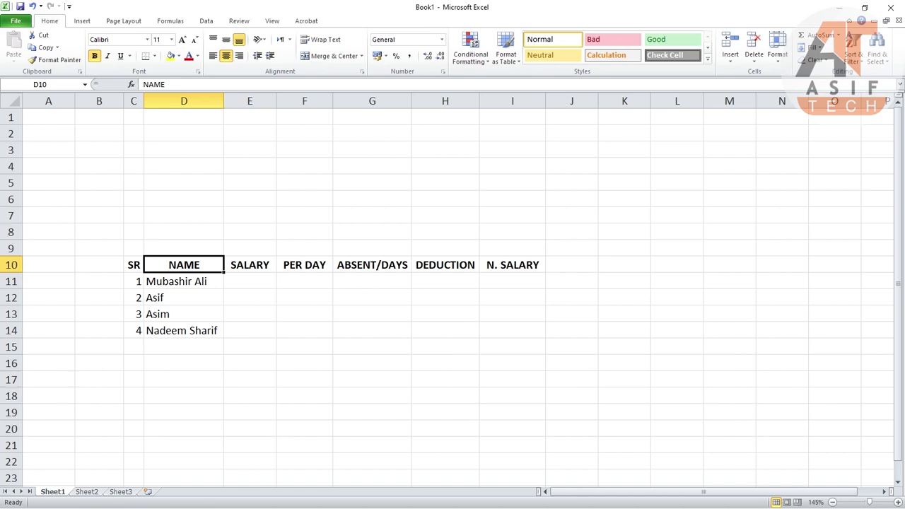
Merge and center cells C6 to I7 above the table and enter the title ABC STAFF SALARY
left_click_drag(134, 199, 513, 215)
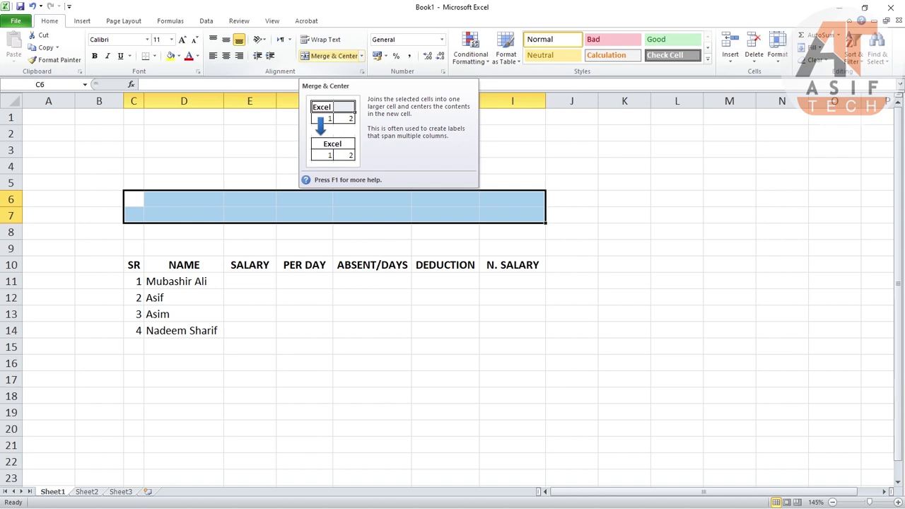
left_click(329, 56)
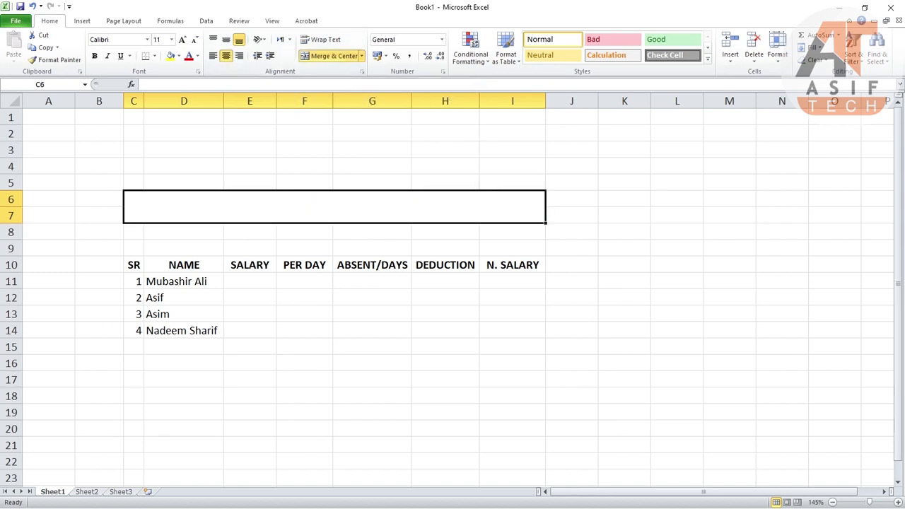
key("F2")
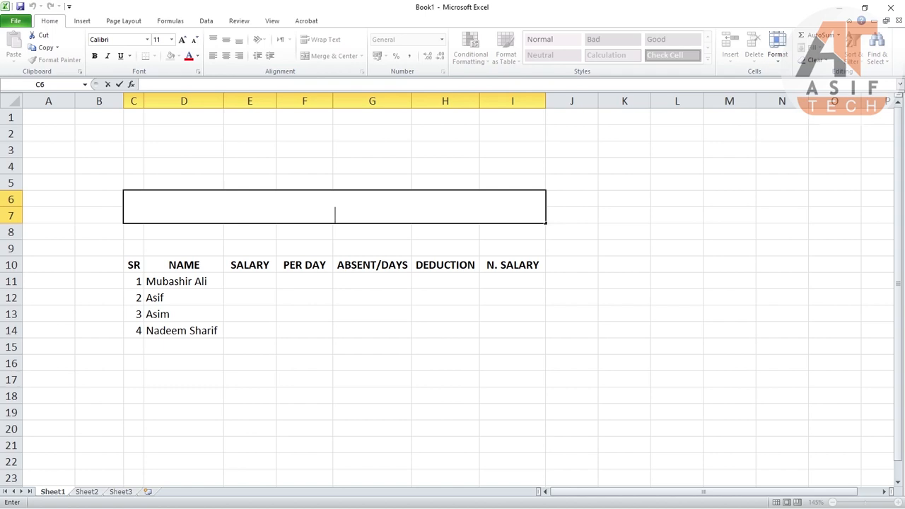
type("ABC ")
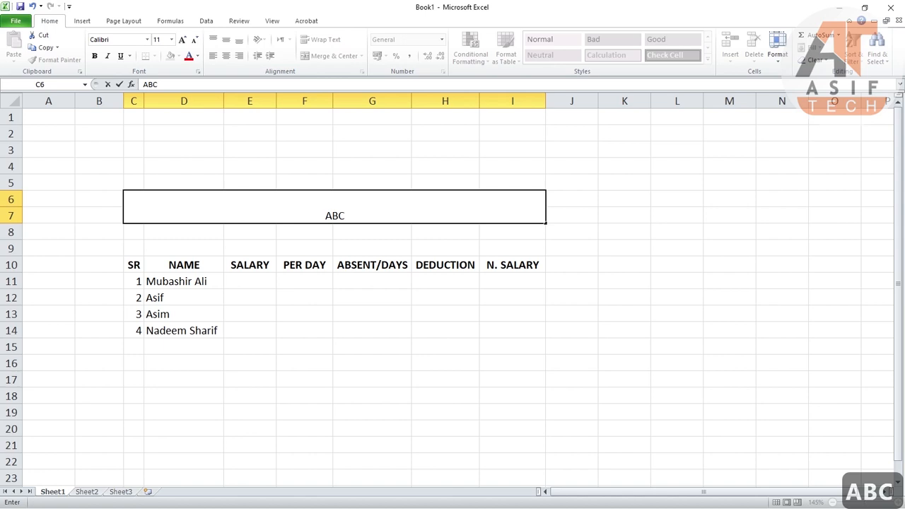
type("STAFF")
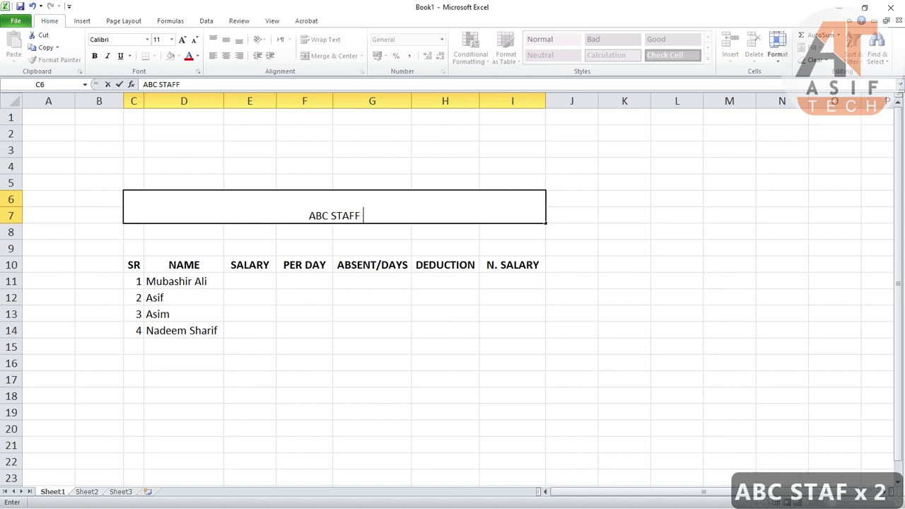
type(" SALARY")
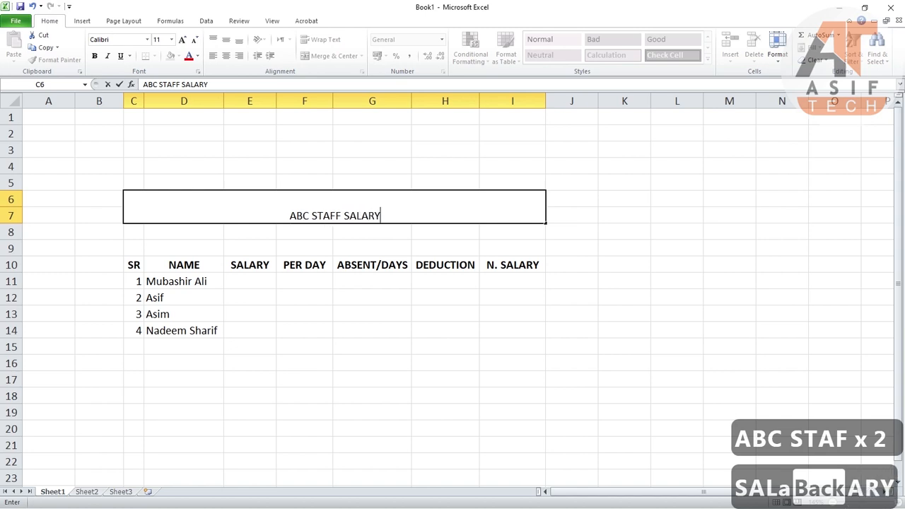
key("Home")
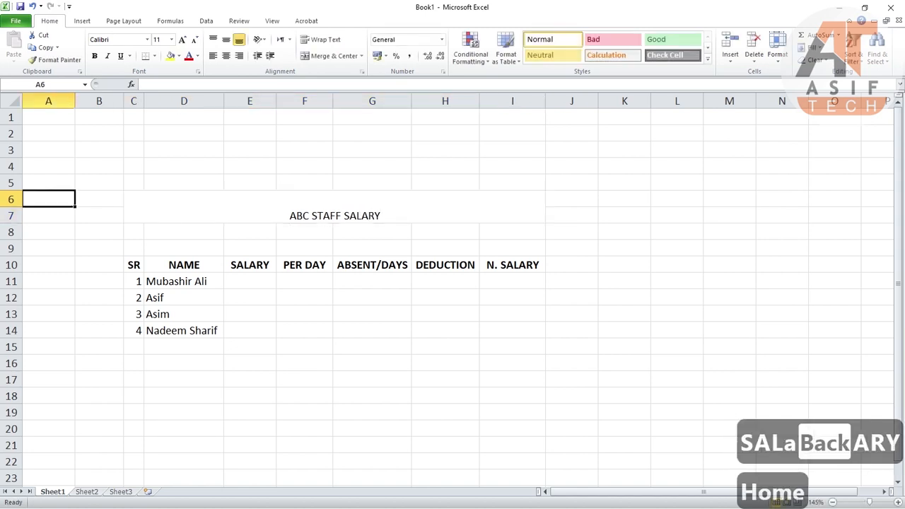
Format the ABC STAFF SALARY title text in bold at font size 22
left_click(334, 207)
double_click(371, 214)
left_click_drag(381, 216, 128, 216)
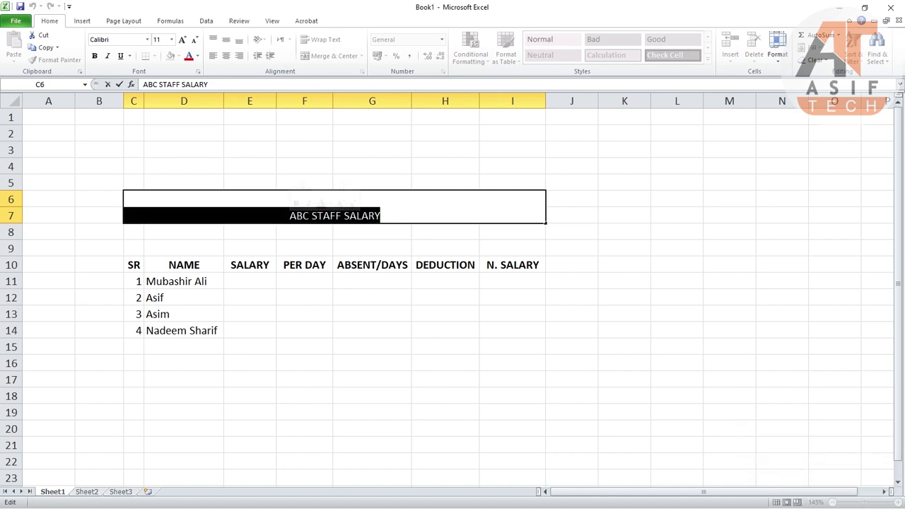
left_click(171, 40)
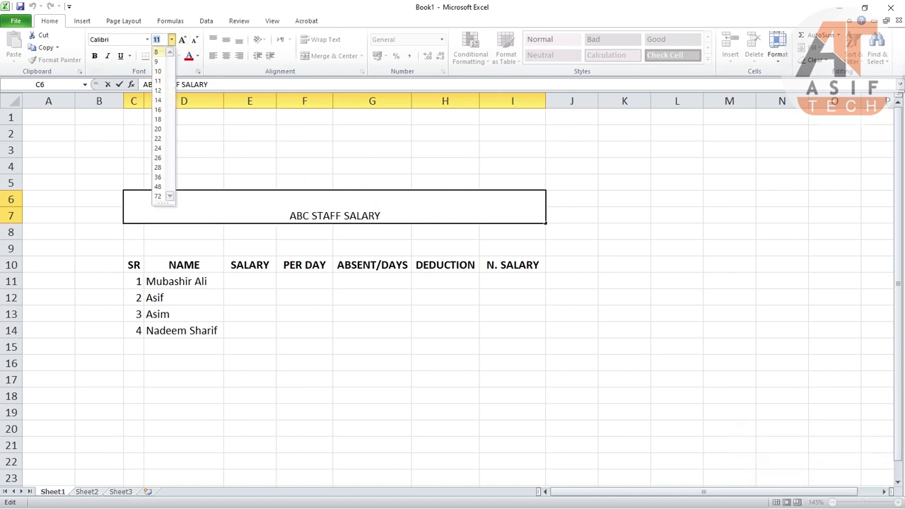
left_click(158, 138)
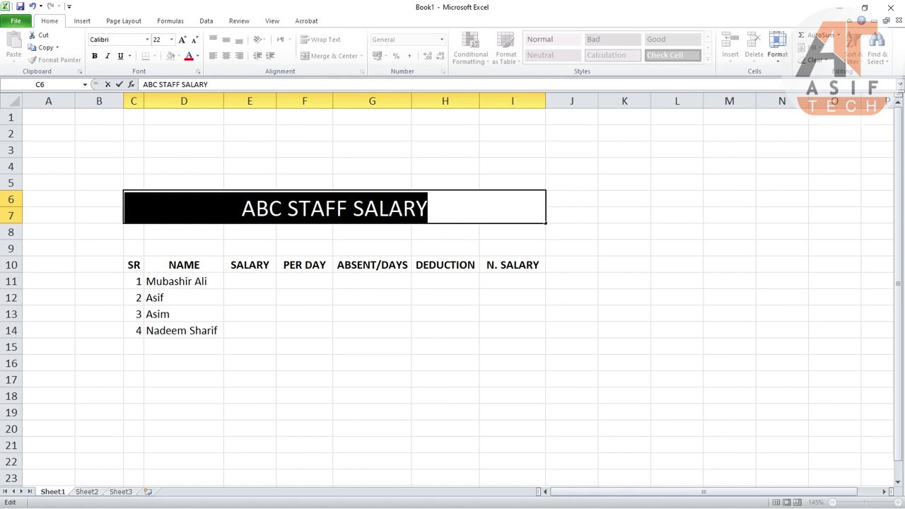
key("ctrl+b")
key("ctrl+b")
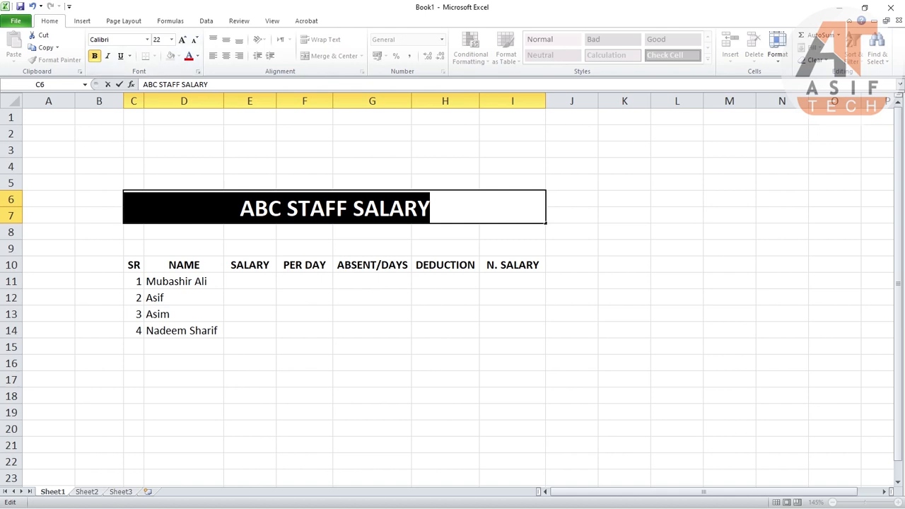
Merge and center cells C8 to I9 below the title and enter the subtitle SALARY M/O DEC 2023
left_click_drag(134, 233, 512, 248)
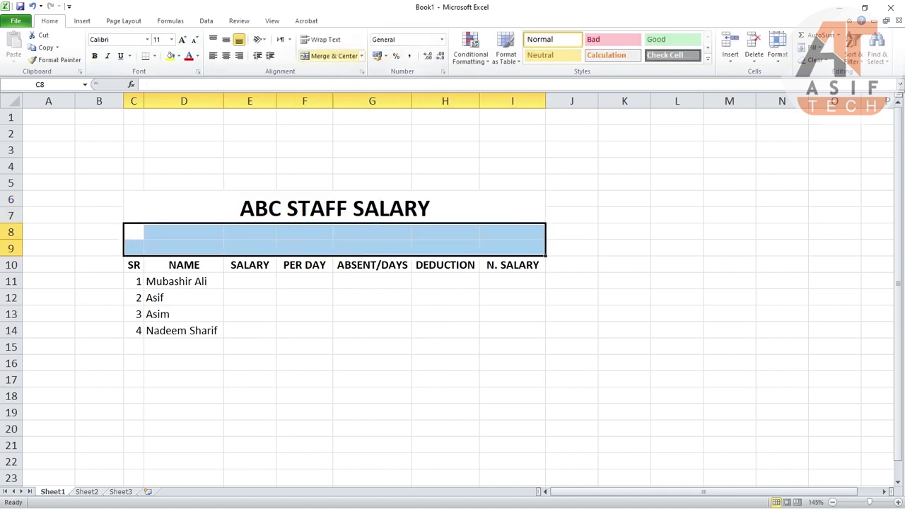
left_click(329, 55)
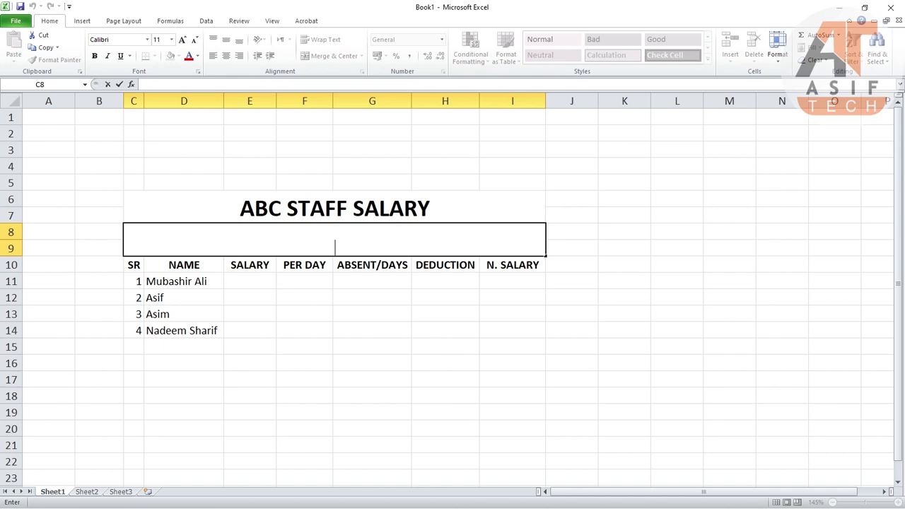
key("Caps_Lock")
type("SAL")
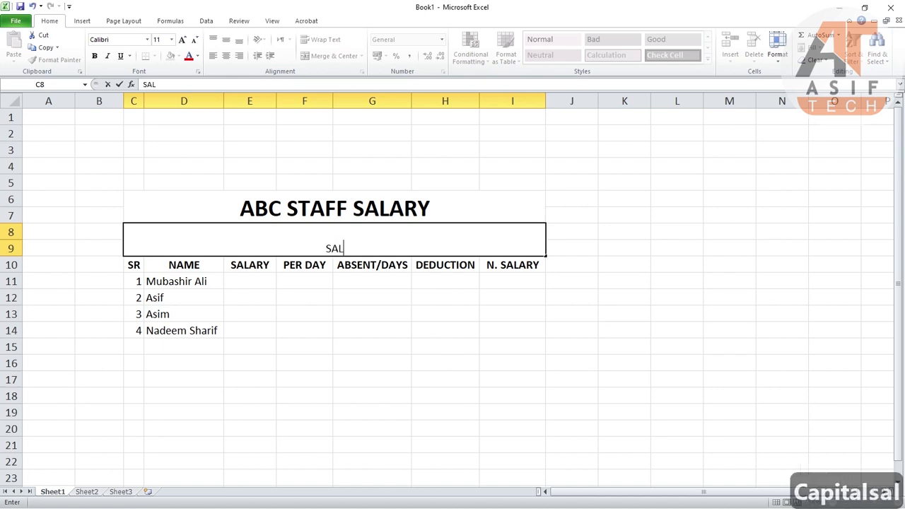
type("ARY M/")
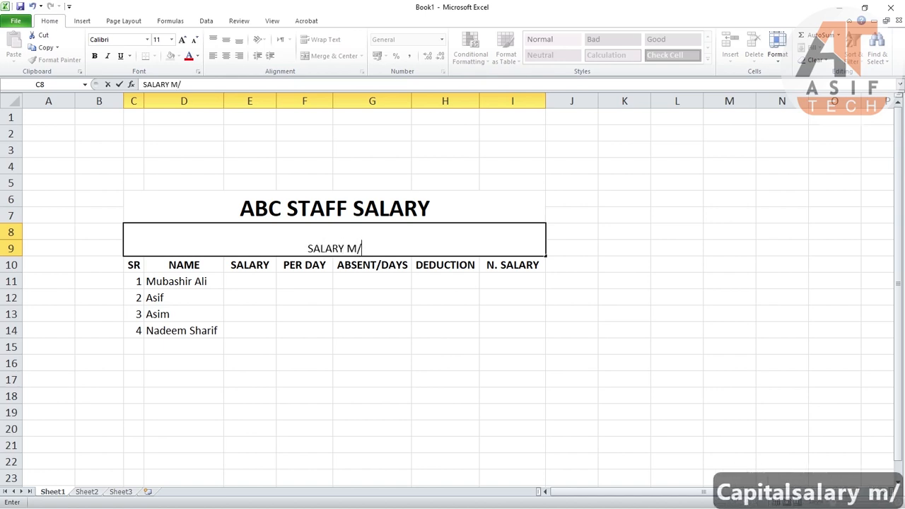
type("O")
type("DE")
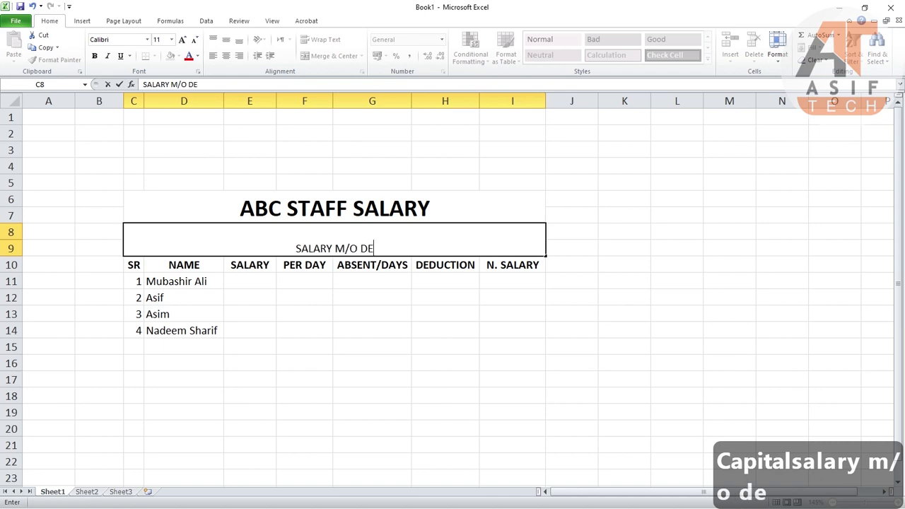
type("C 2023")
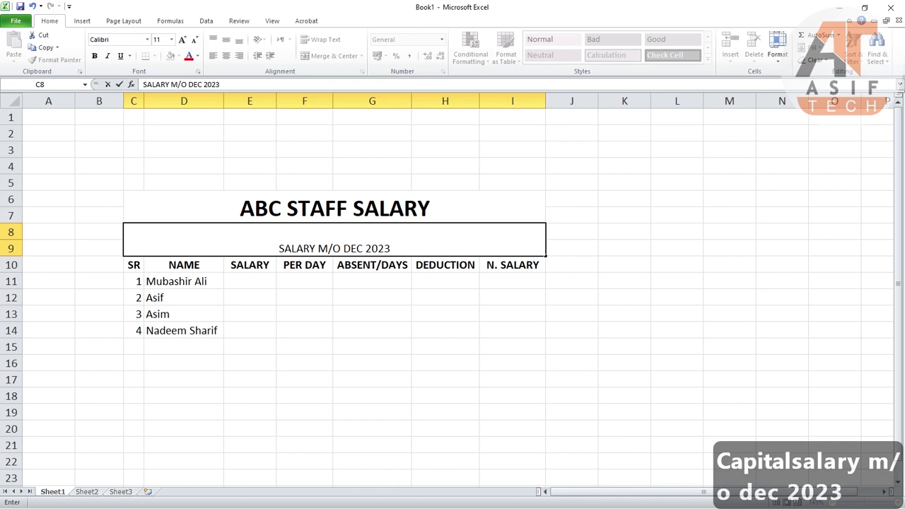
Format the SALARY M/O DEC 2023 subtitle text in bold at font size 22
key("shift+Home")
double_click(296, 248)
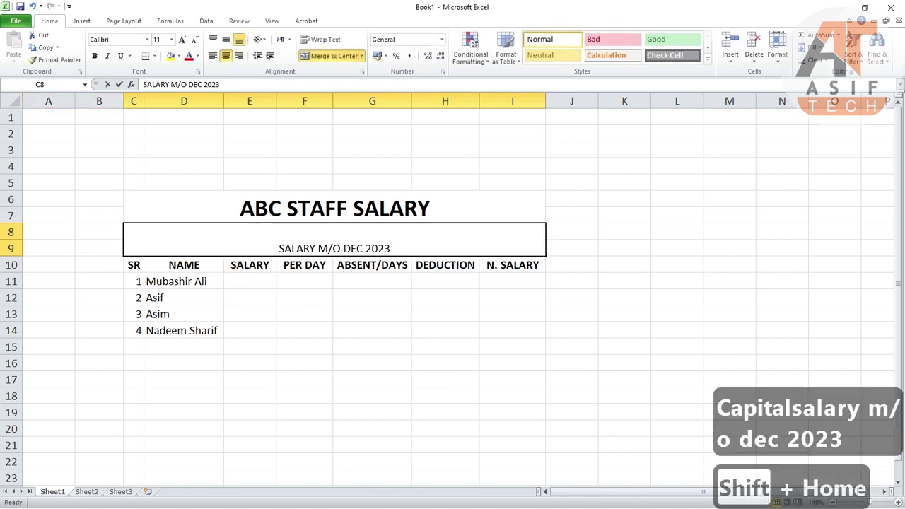
key("shift+Home")
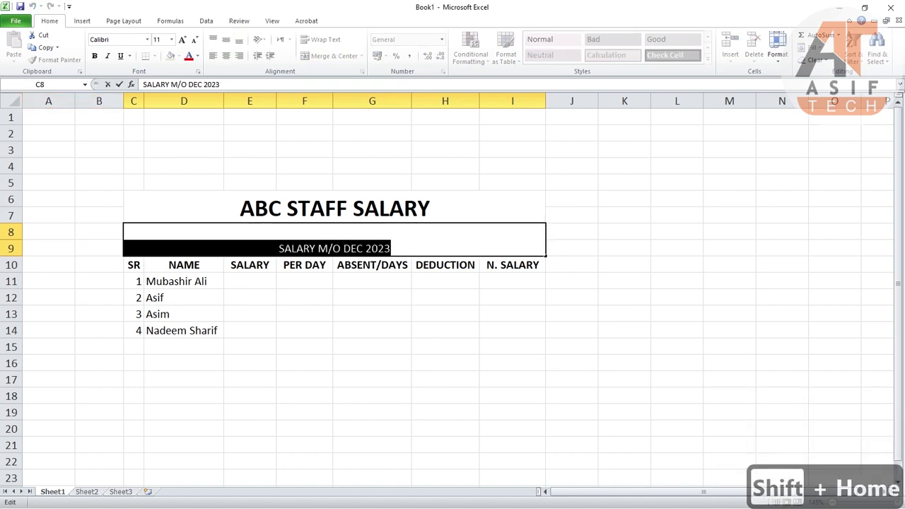
left_click(171, 40)
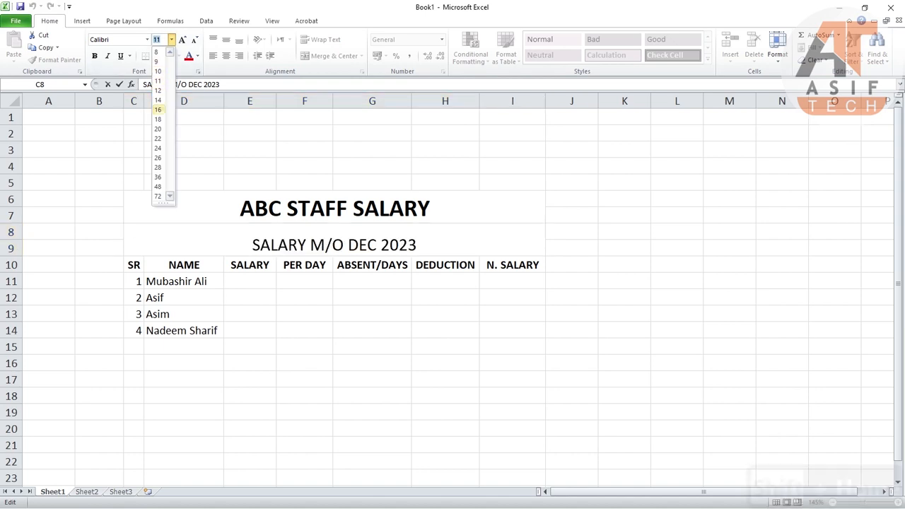
left_click(158, 139)
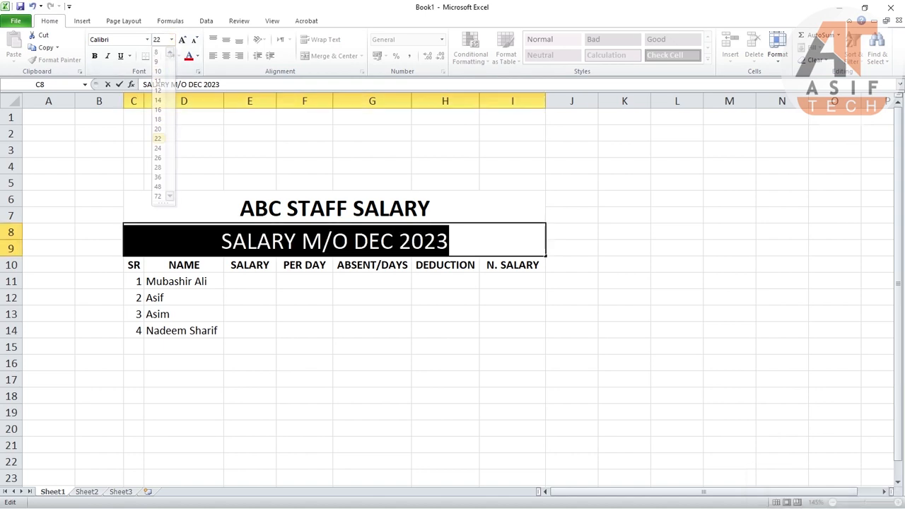
left_click(94, 55)
Apply All Borders to the whole salary table, from the title in C6 through row 14 of column I
left_click(334, 208)
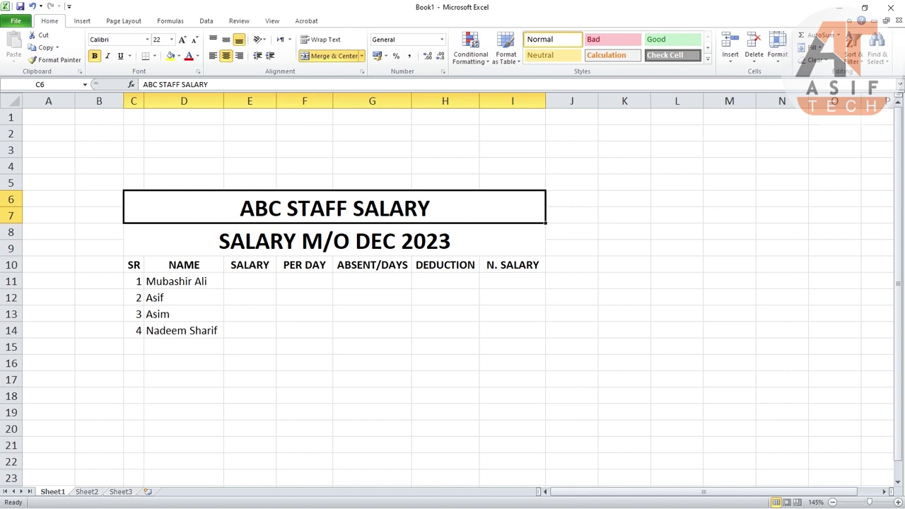
key("shift+Down")
key("shift+Down")
key("shift+Down")
key("shift+Down")
key("shift+Down")
key("shift+Down")
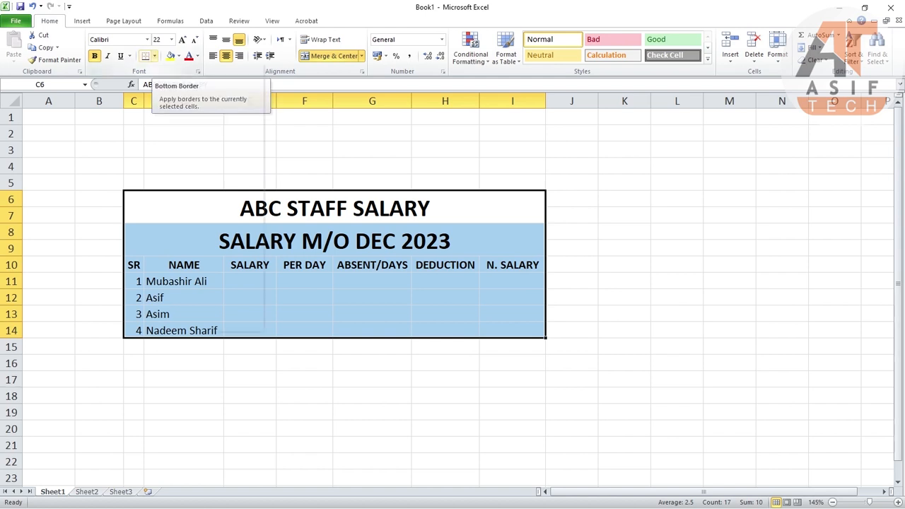
left_click(154, 56)
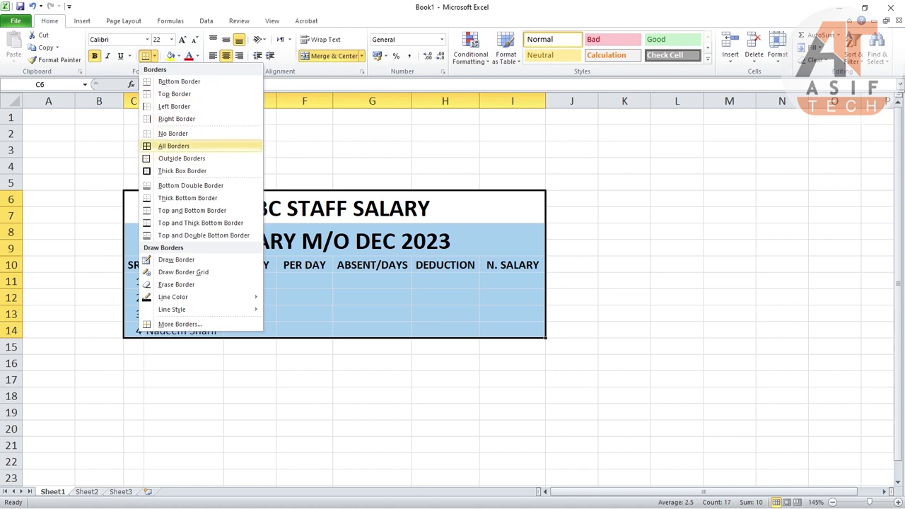
left_click(173, 145)
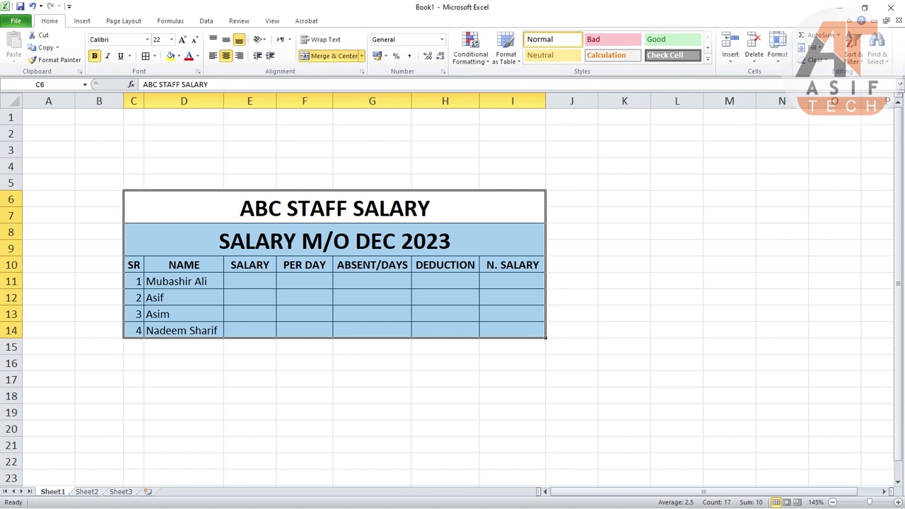
Add a Thick Box Border around the outside of the salary table C6 to I14
left_click(155, 56)
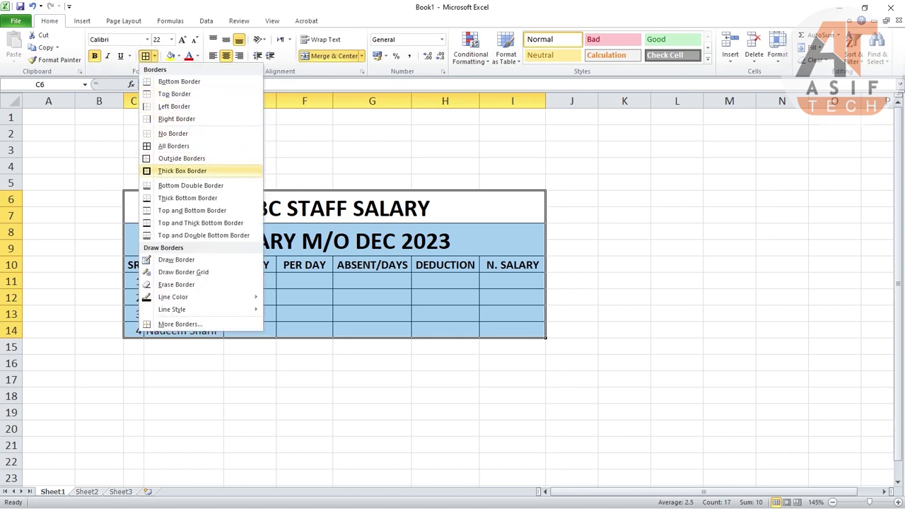
left_click(182, 171)
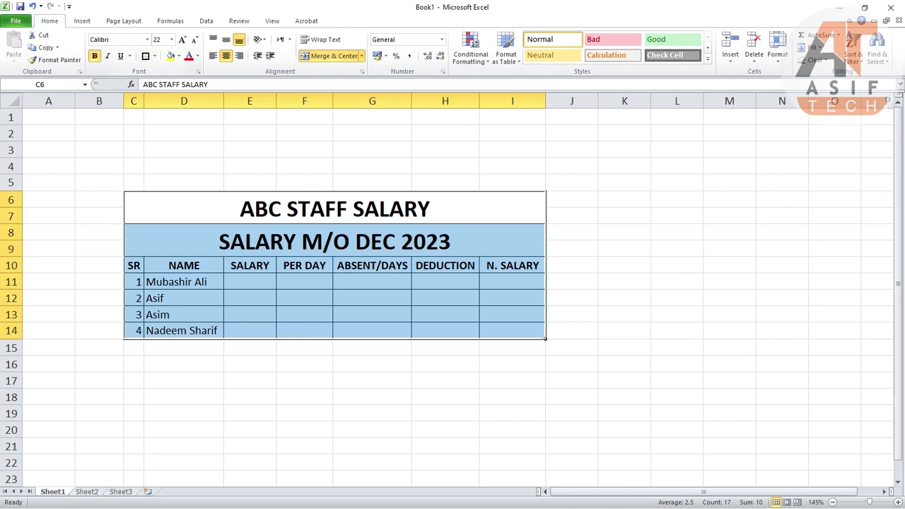
left_click(250, 149)
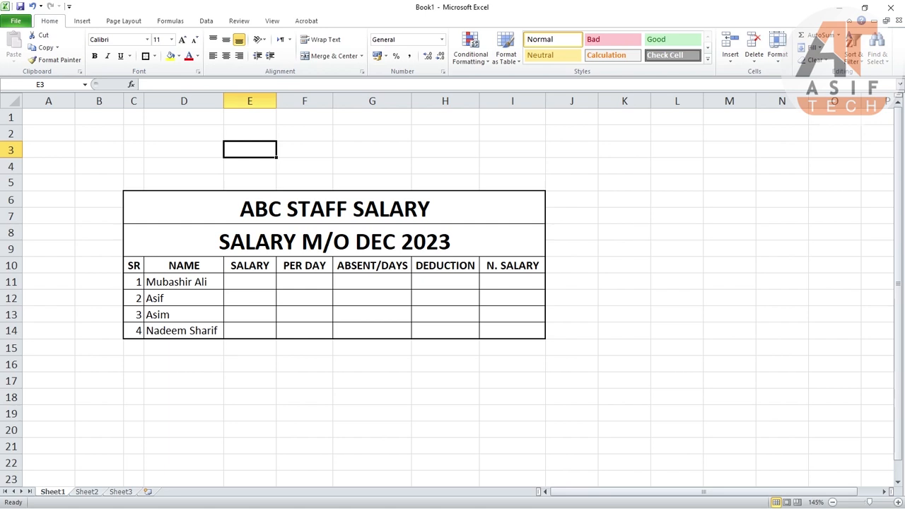
Enter the first two employees' salaries in the SALARY column: 30000 in E11 and 20000 in E12
left_click(275, 286)
double_click(275, 286)
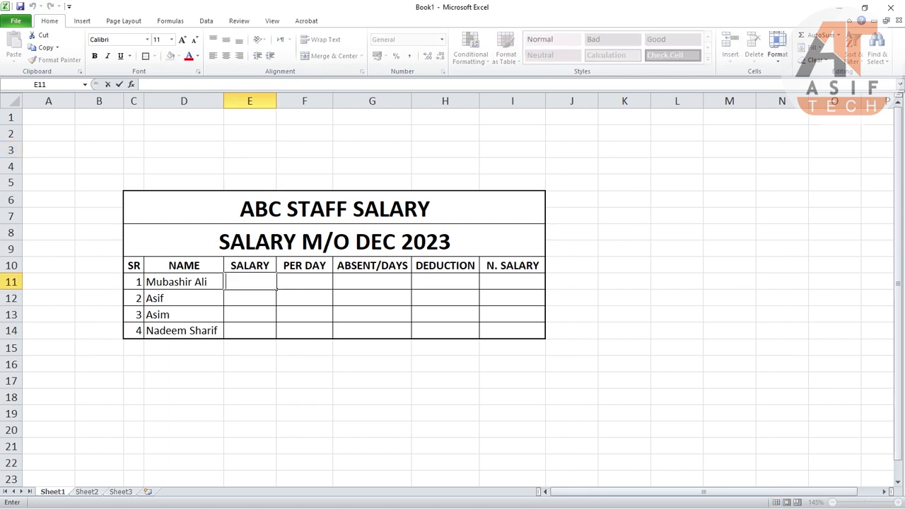
type("300")
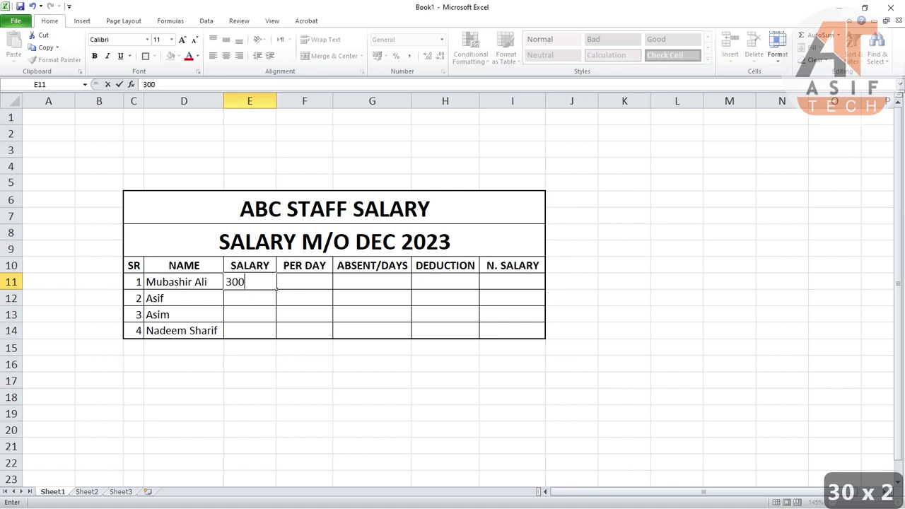
type("00")
left_click(276, 302)
type("2")
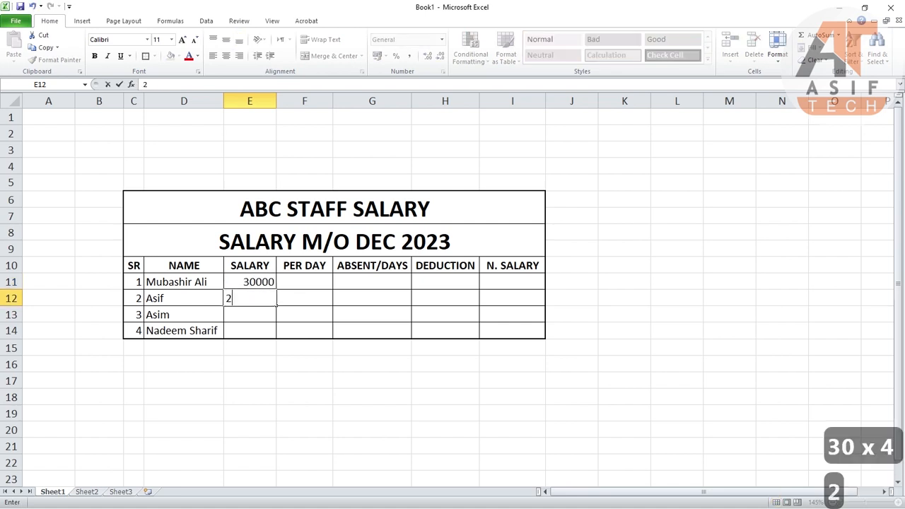
type("00000")
key("Return")
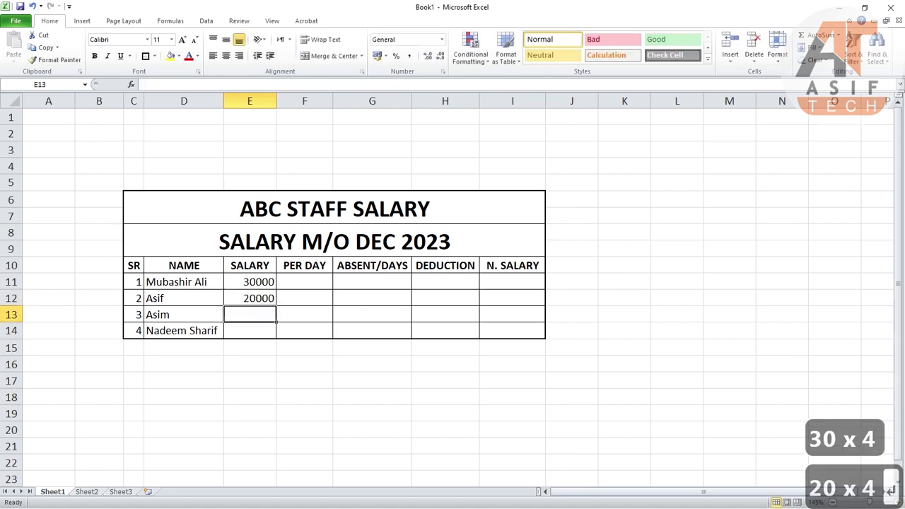
Enter the last two employees' salaries in the SALARY column: 20000 in E13 and 10000 in E14
type("200")
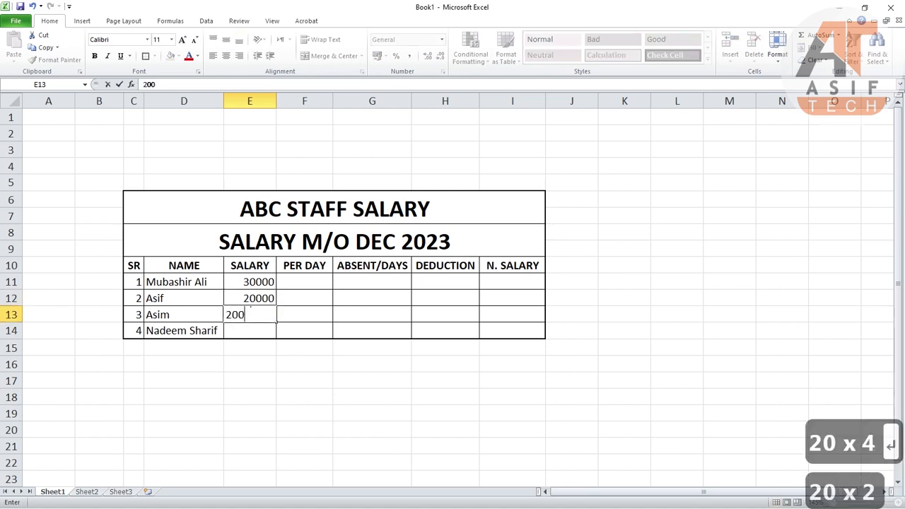
type("00")
key("Return")
type("100")
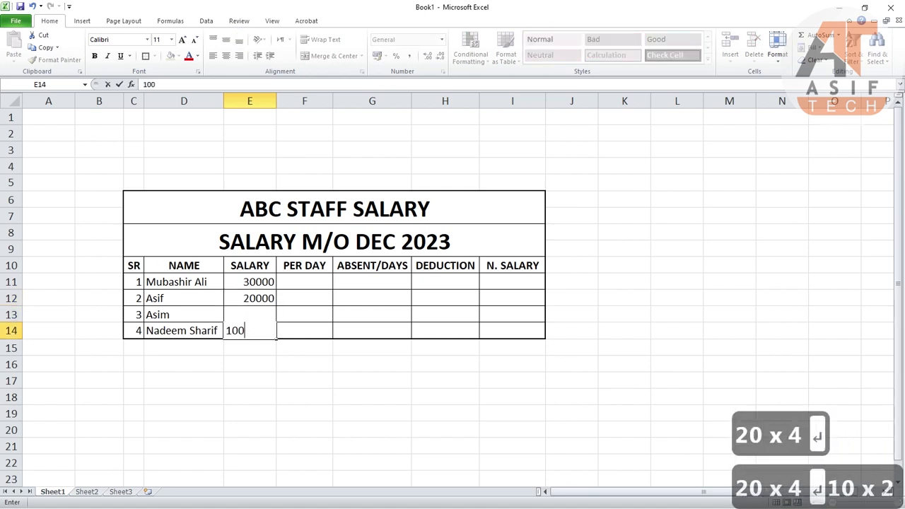
type("00")
key("Return")
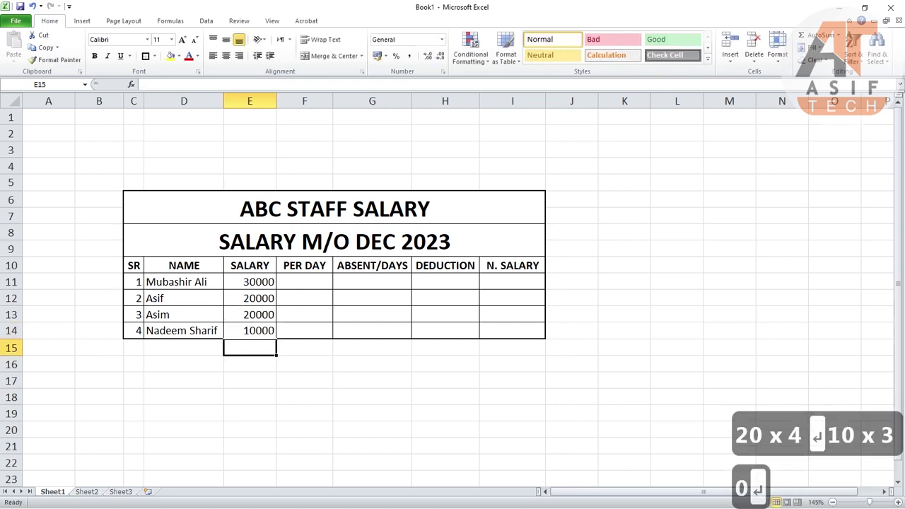
Center the cells E11 to I14 and left-align the serial numbers in C11 to C14
left_click(304, 364)
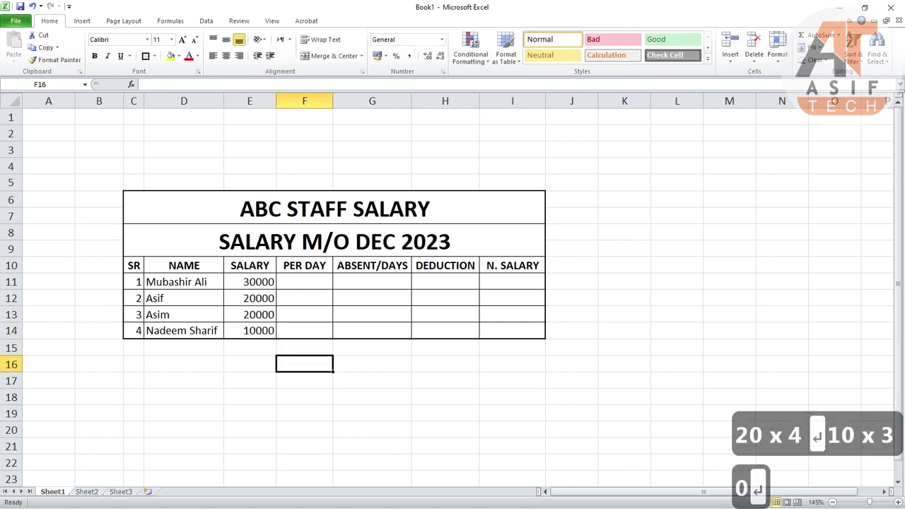
left_click_drag(249, 282, 513, 330)
key("ctrl+alt+c")
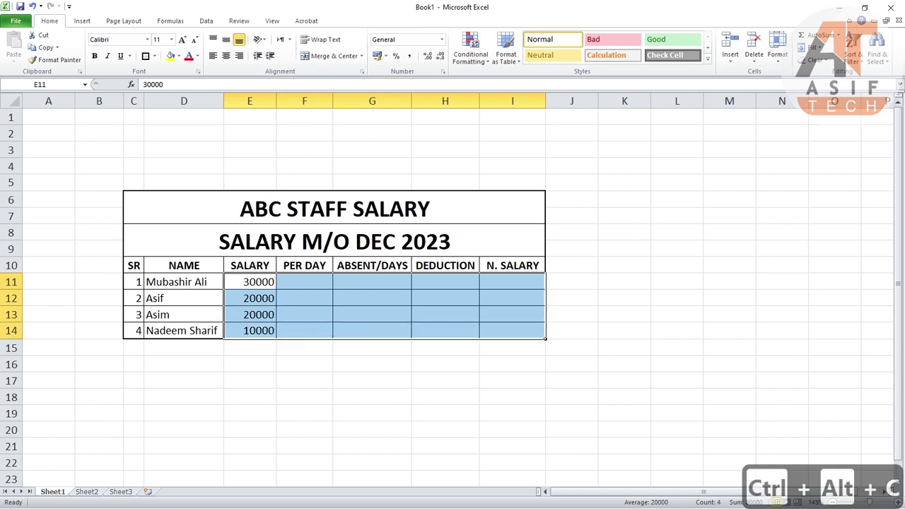
left_click(226, 56)
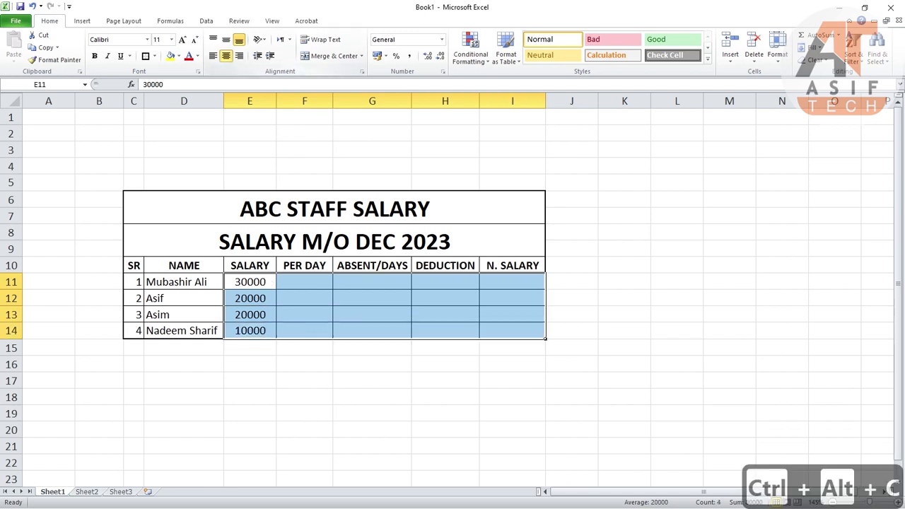
left_click_drag(134, 281, 144, 338)
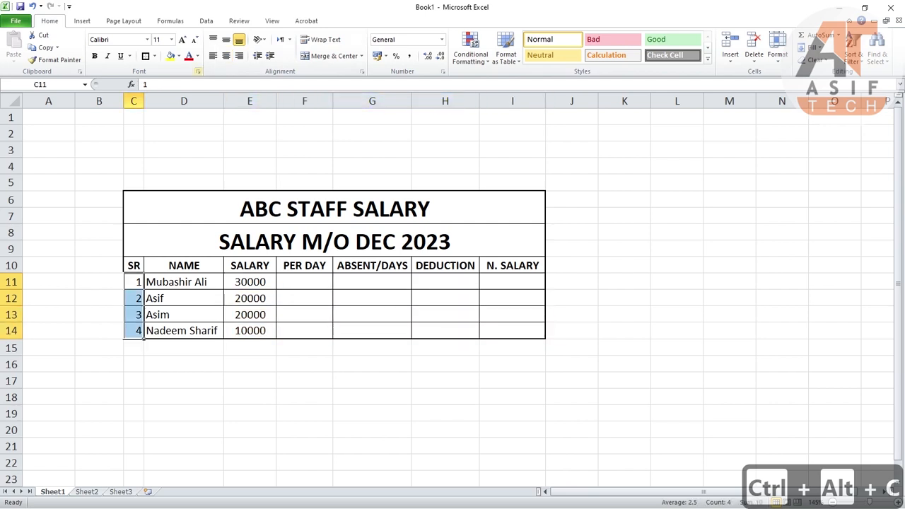
left_click(213, 56)
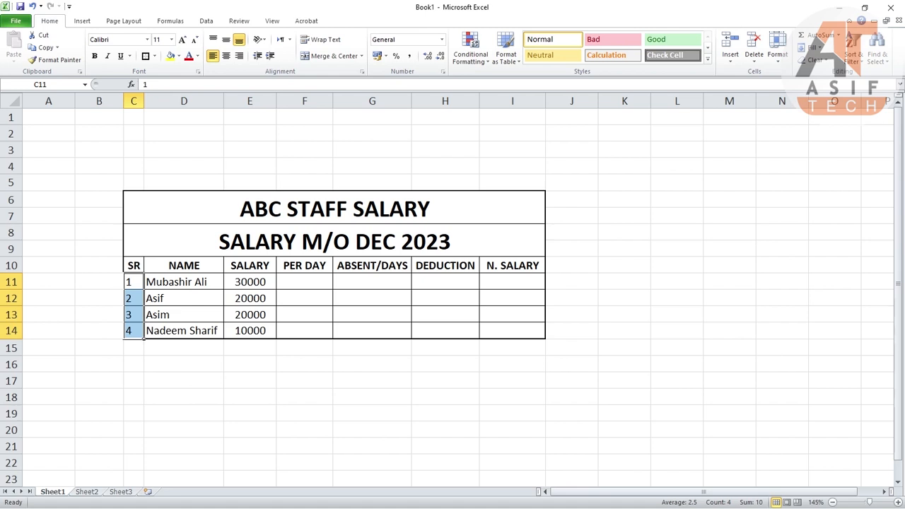
Enter the formula =E11/30 in F11 to calculate the first employee's PER DAY pay
left_click(329, 284)
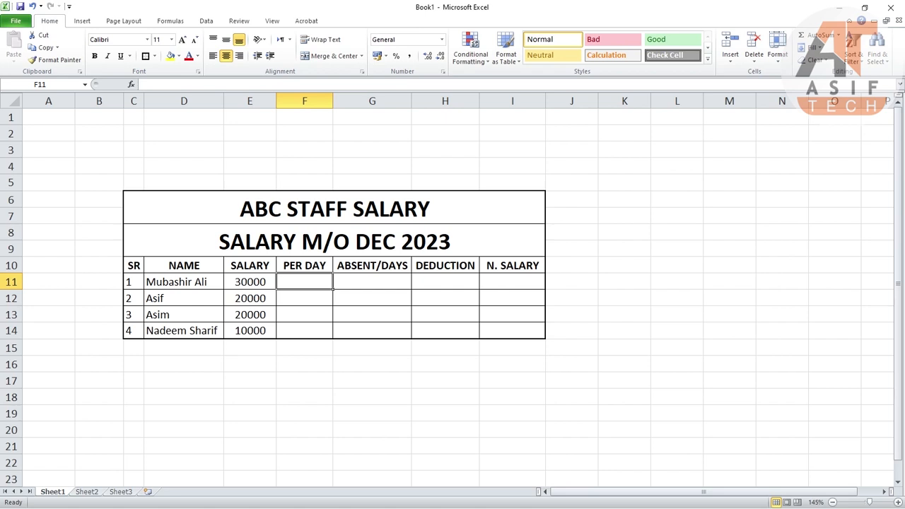
key("F2")
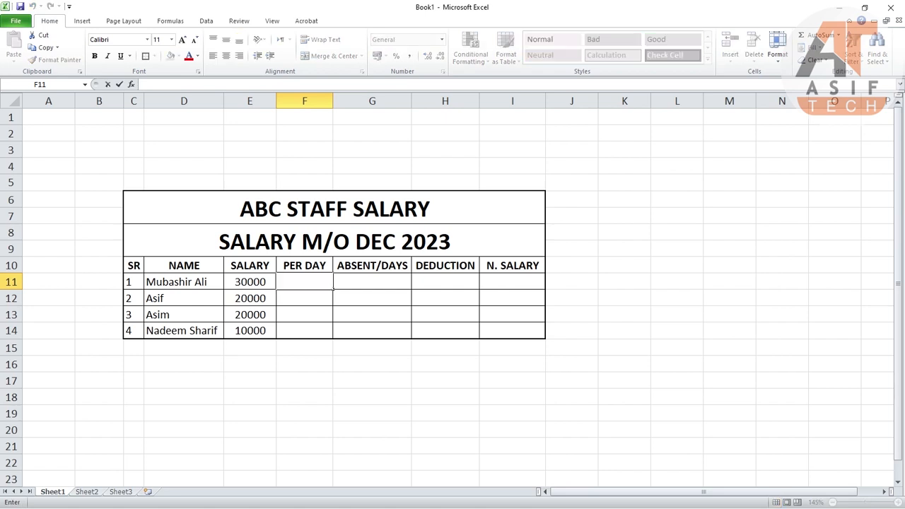
type("=")
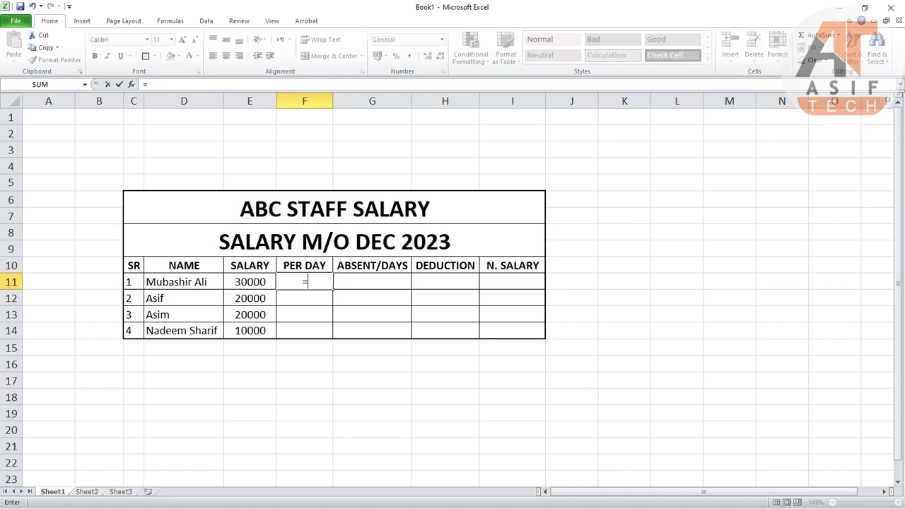
key("Left")
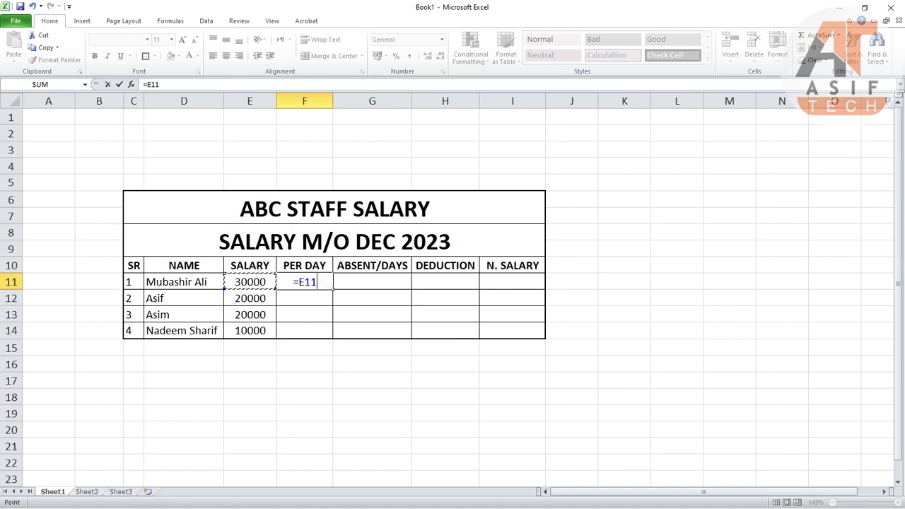
type("/30")
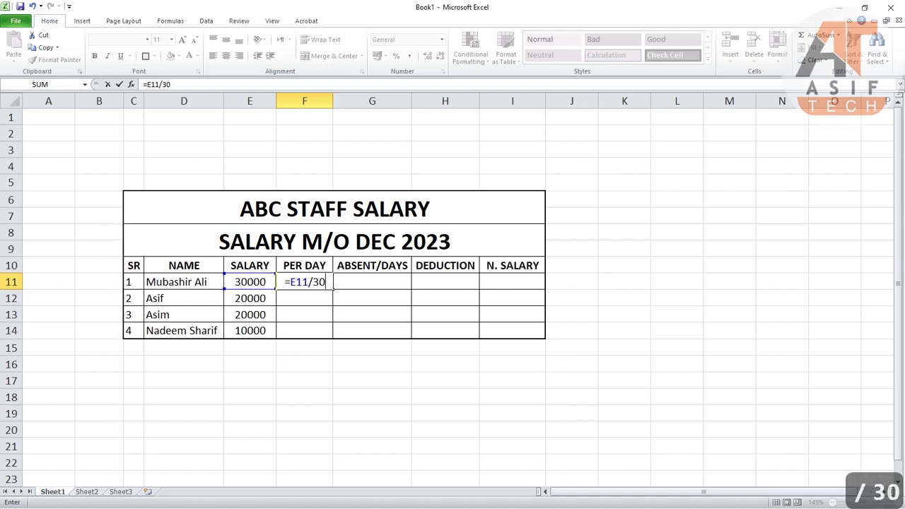
key("Return")
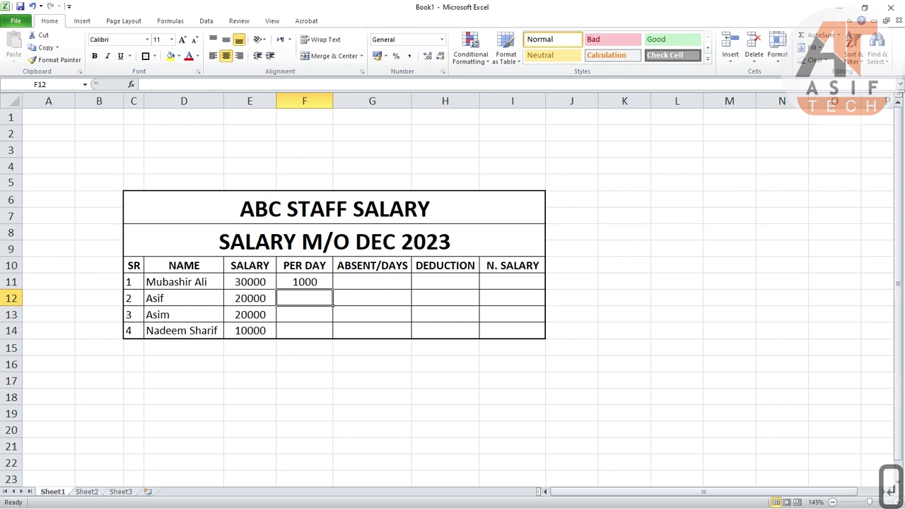
Fill the PER DAY formula from F11 down to F14 and check the copied formula in F12
left_click(304, 282)
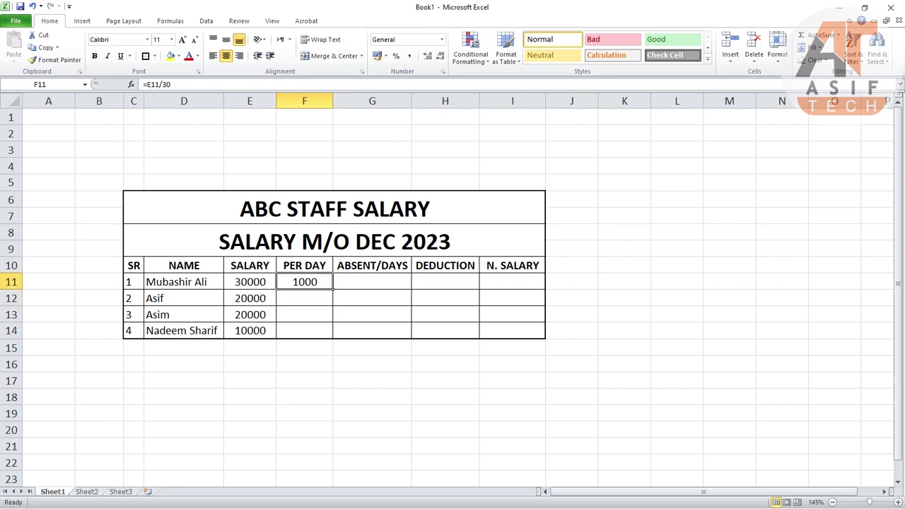
left_click_drag(332, 290, 332, 333)
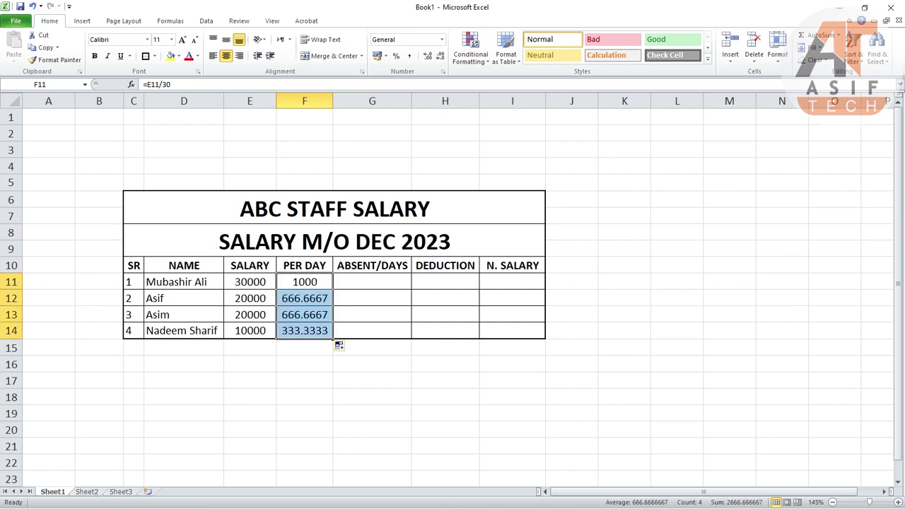
left_click(304, 297)
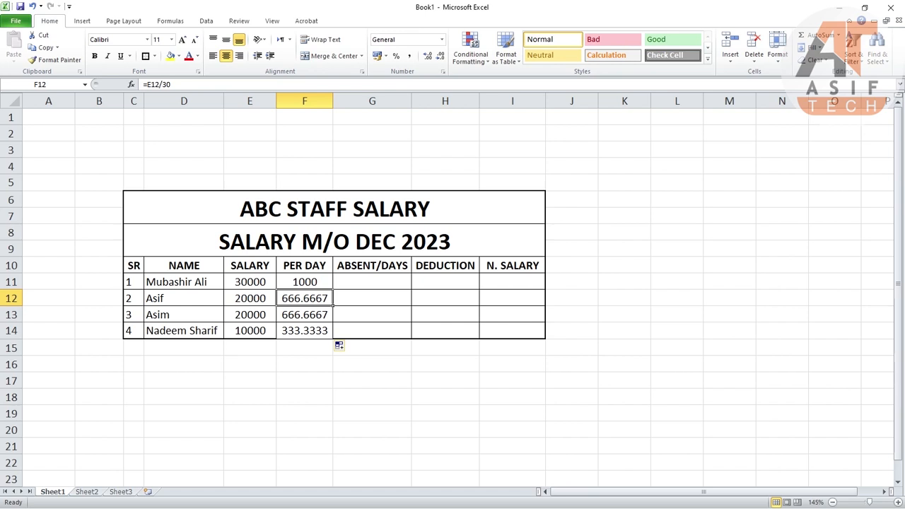
Enter 4 absent days for the first employee in G11, leaving H11 empty
left_click(408, 287)
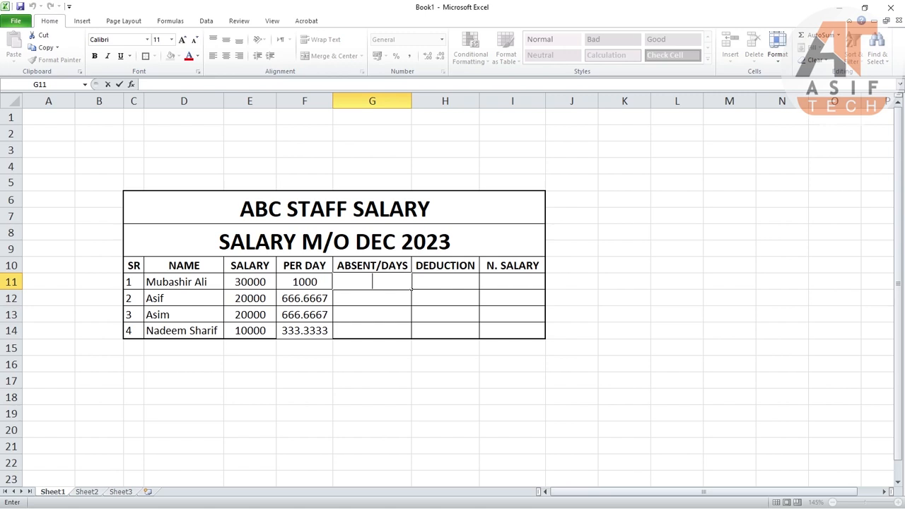
type("5")
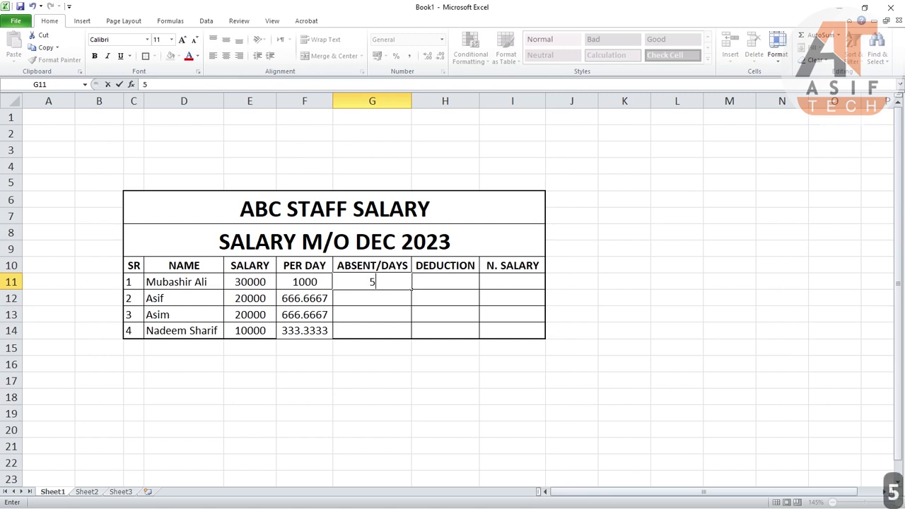
key("BackSpace")
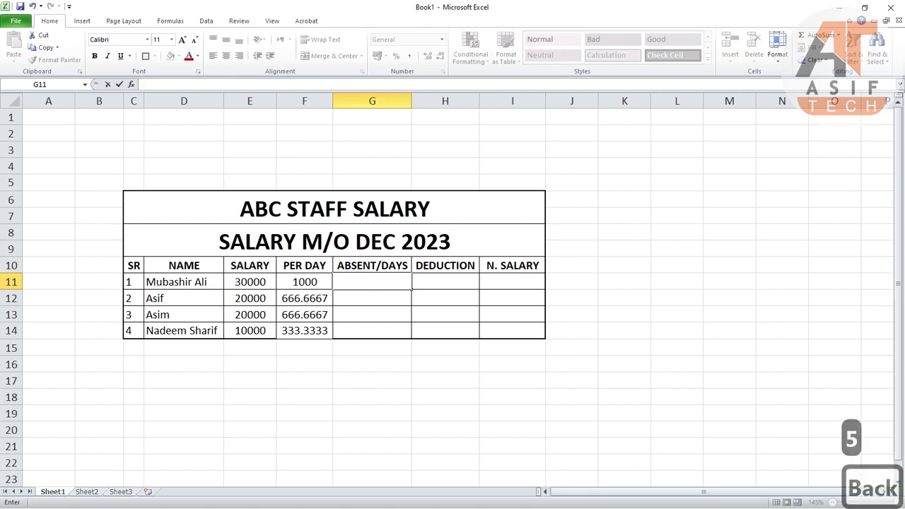
type("4")
key("Tab")
type("3")
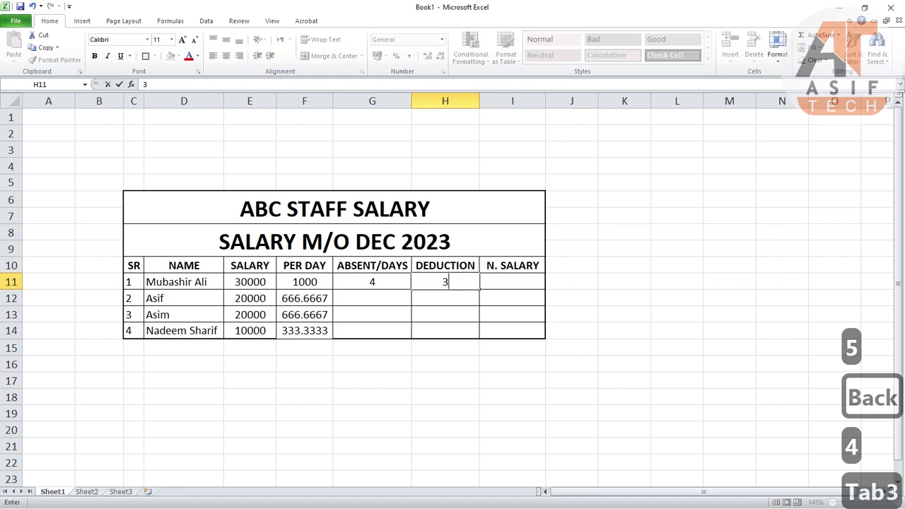
key("ctrl+z")
key("shift+Tab")
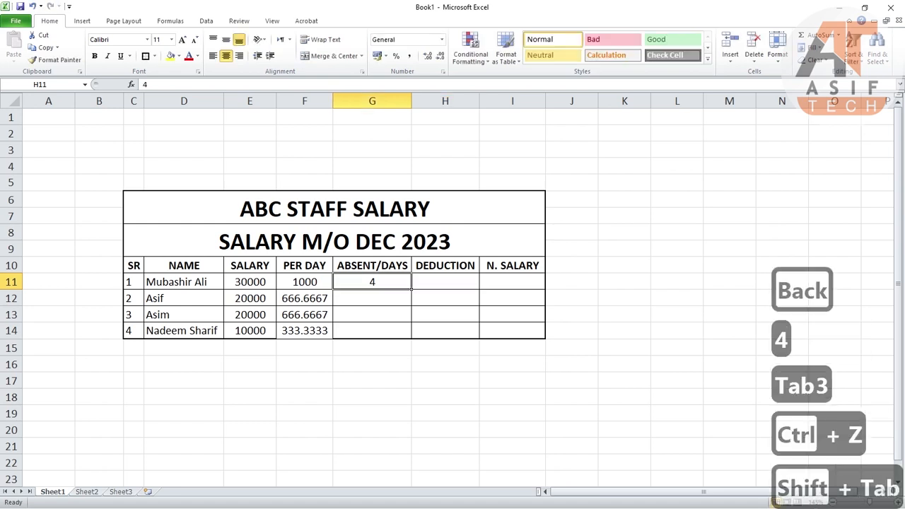
Enter the remaining employees' absent days in the ABSENT/DAYS column: 3 in G12, 2 in G13 and 3 in G14
key("Return")
type("3")
key("Return")
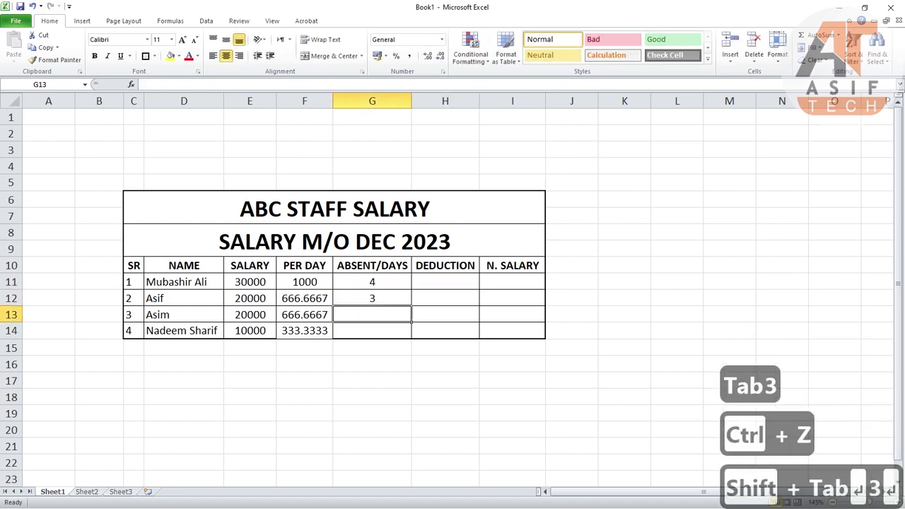
type("2")
key("Return")
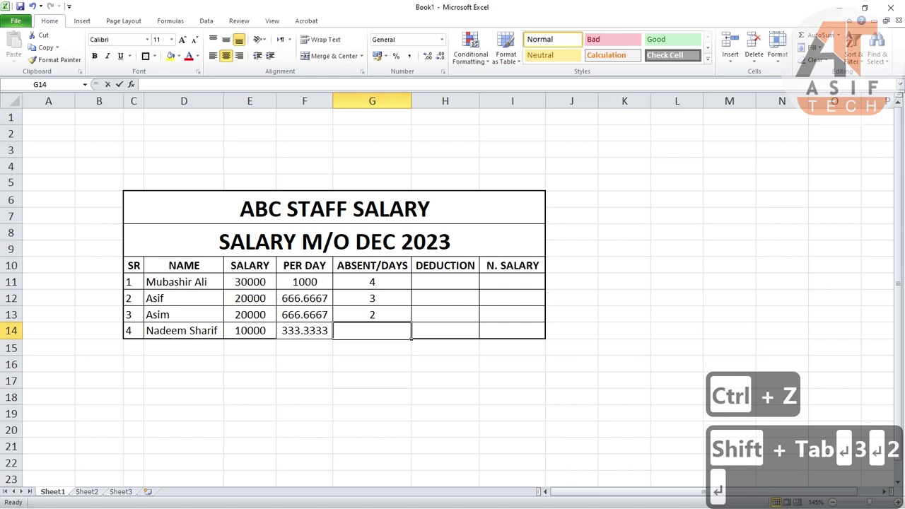
type("3")
left_click(372, 281)
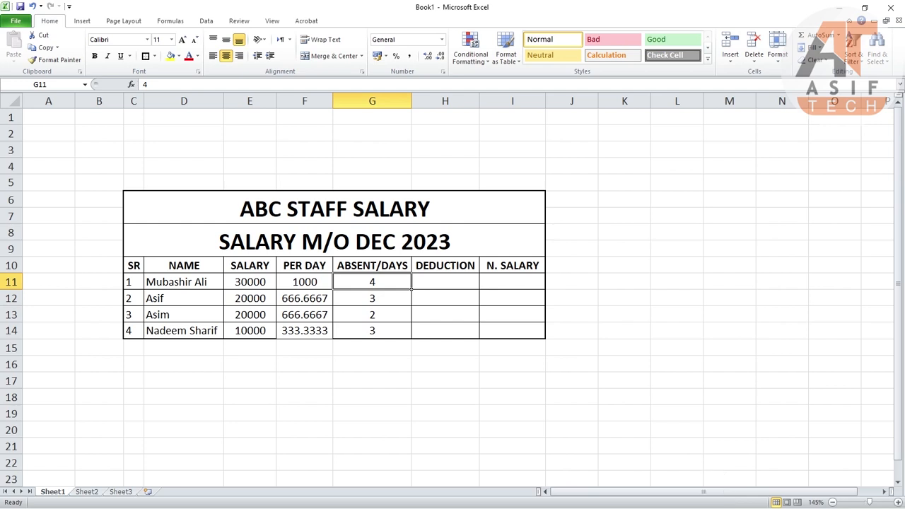
Start a formula in H11 for the first employee's DEDUCTION
left_click(445, 282)
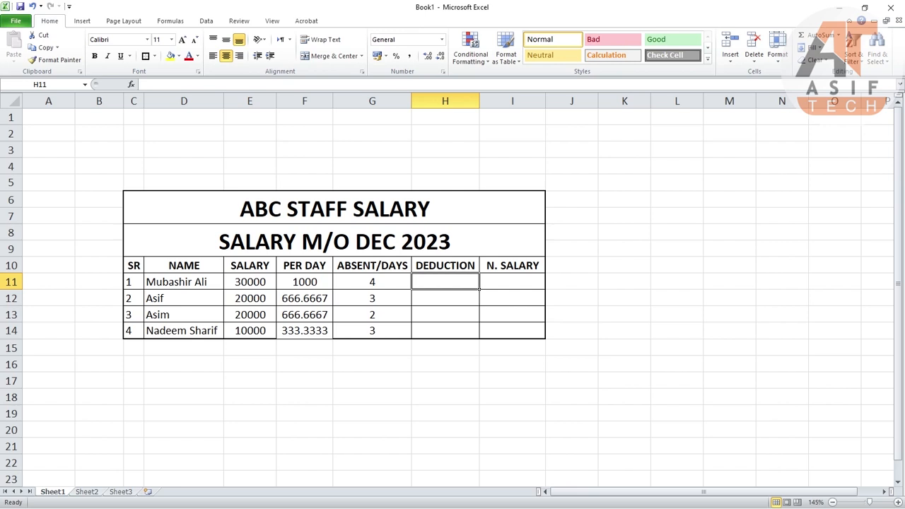
key("F2")
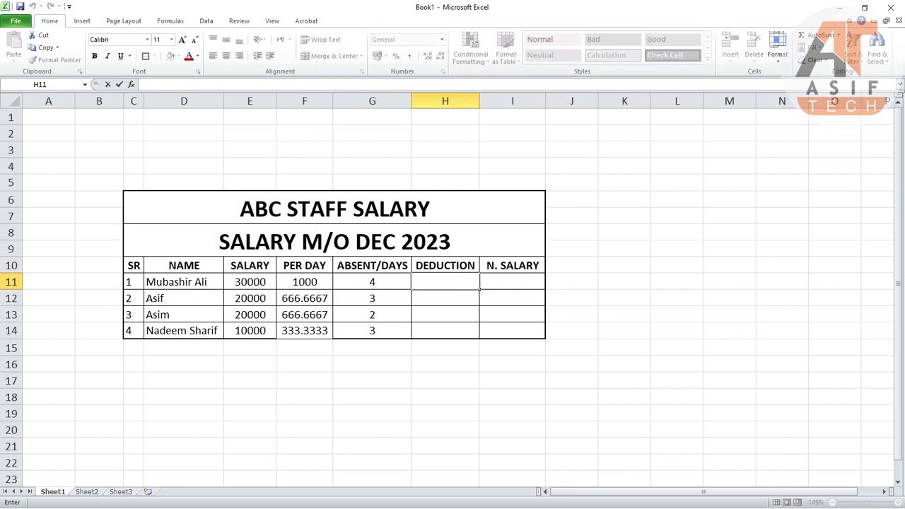
type("=")
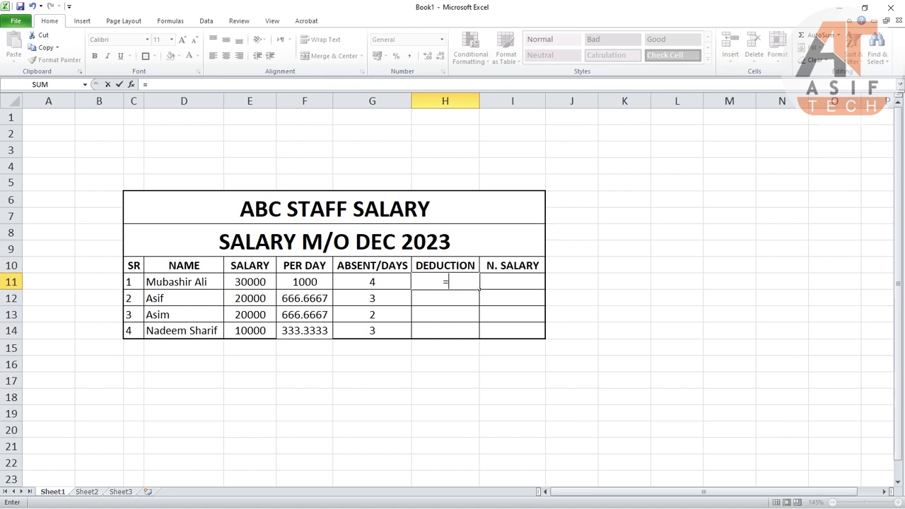
key("Left")
key("Left")
key("Left")
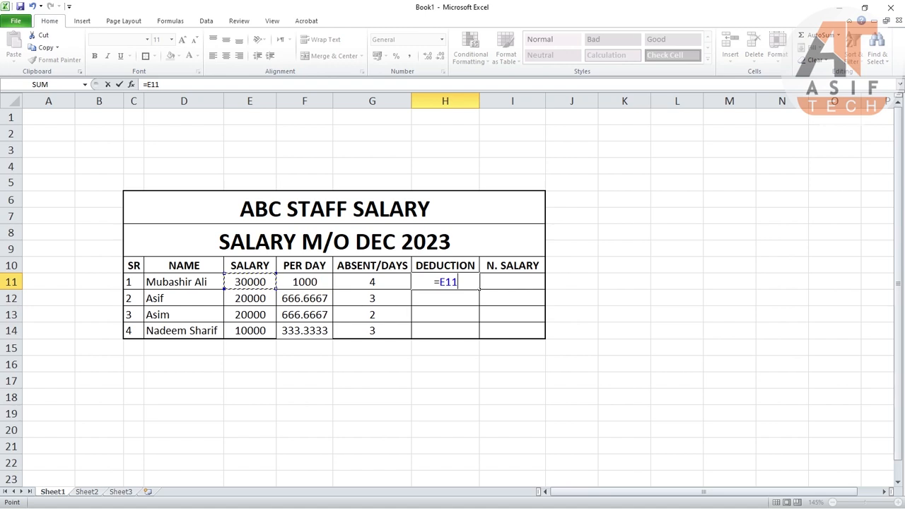
key("BackSpace")
key("BackSpace")
key("BackSpace")
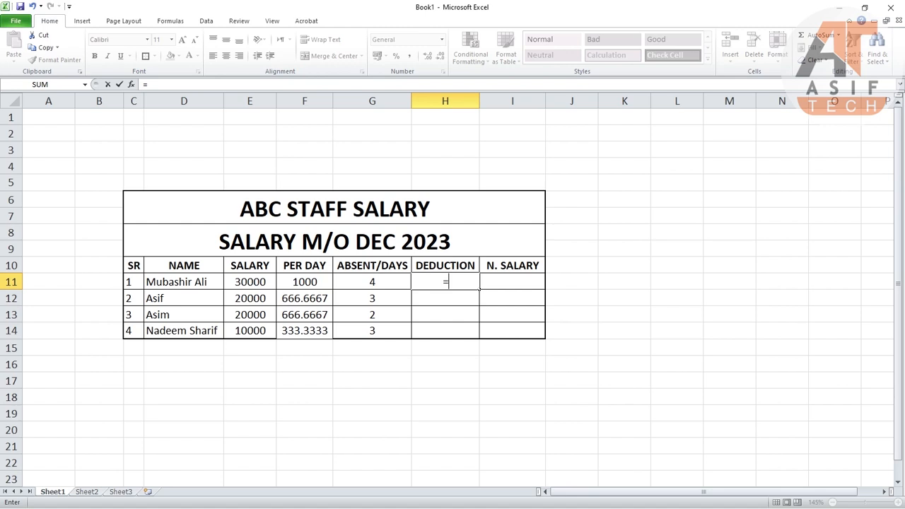
Complete the DEDUCTION formula in H11 as =E11/30*G11, using the salary and absent days
key("Left")
key("Left")
key("Left")
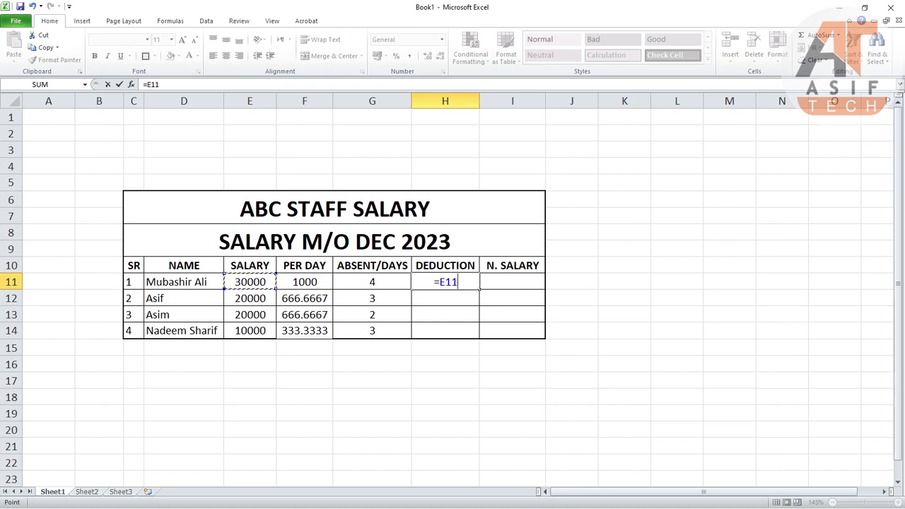
type("/30")
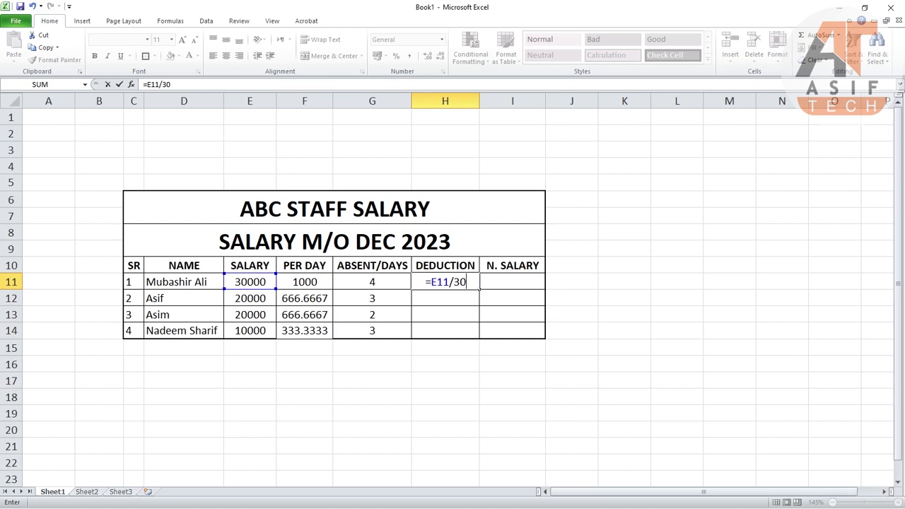
type("*")
key("Left")
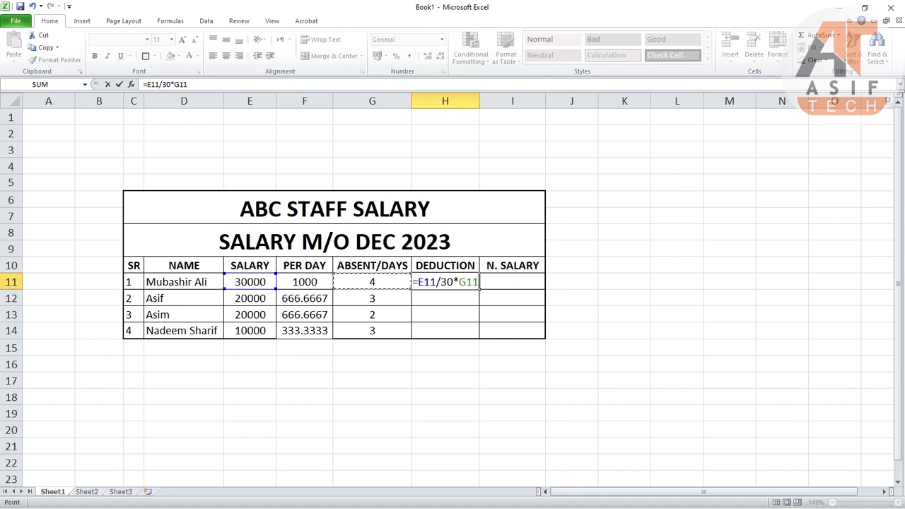
key("Return")
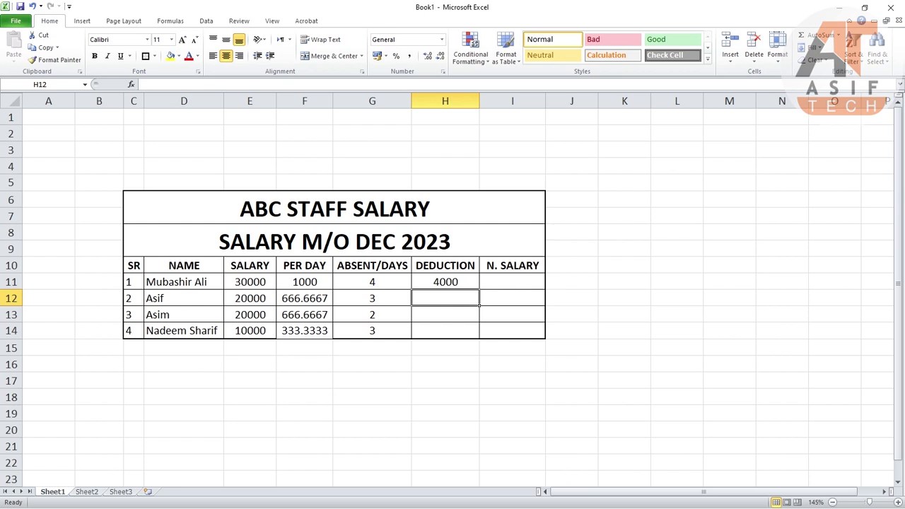
Fill the DEDUCTION formula from H11 down to H14
left_click(445, 282)
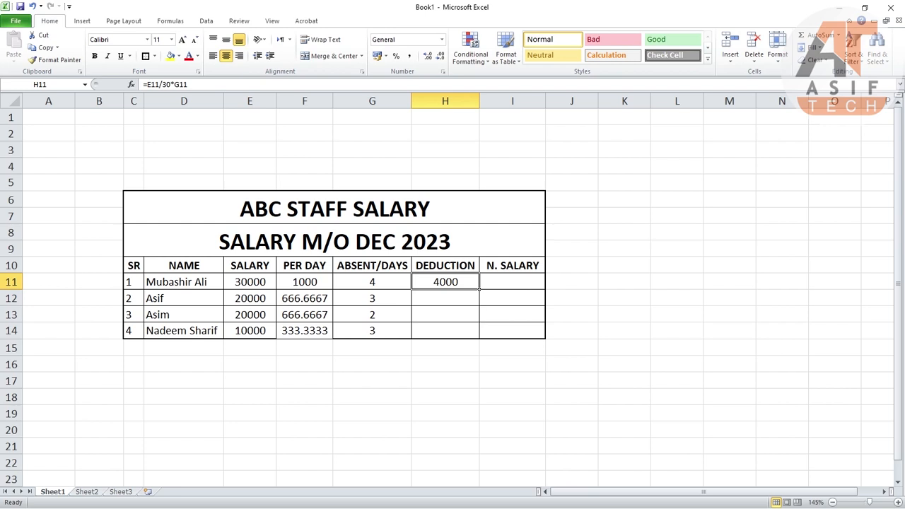
left_click_drag(479, 289, 467, 332)
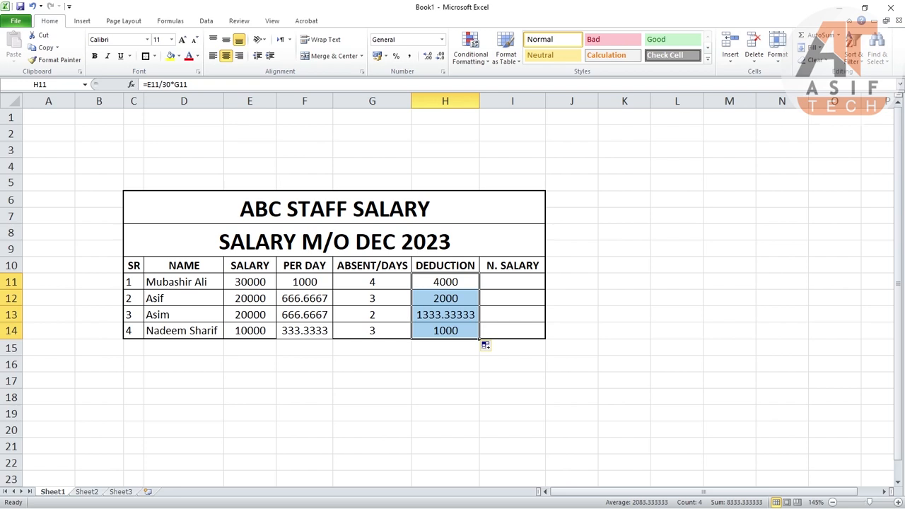
left_click(445, 282)
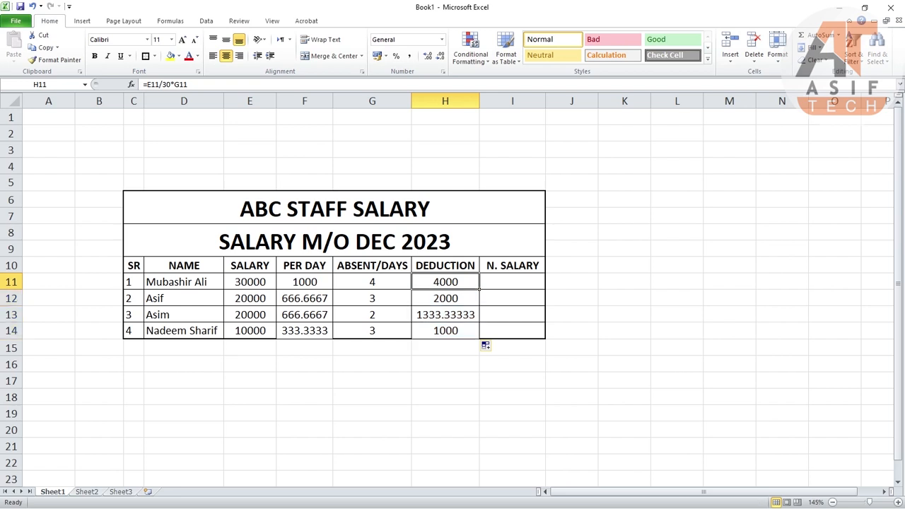
Calculate the first employee's N. SALARY in I11 as =E11-H11 and fill the formula down to I14
double_click(512, 282)
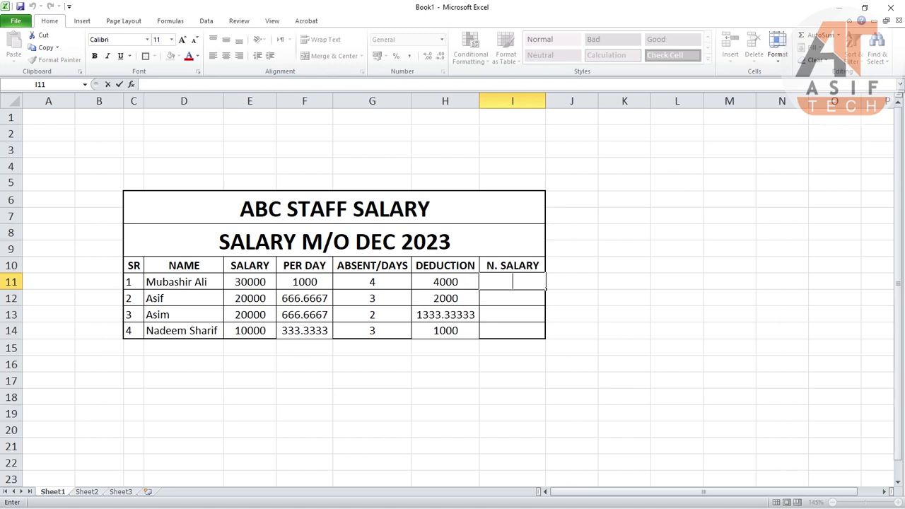
key("F2")
type("=")
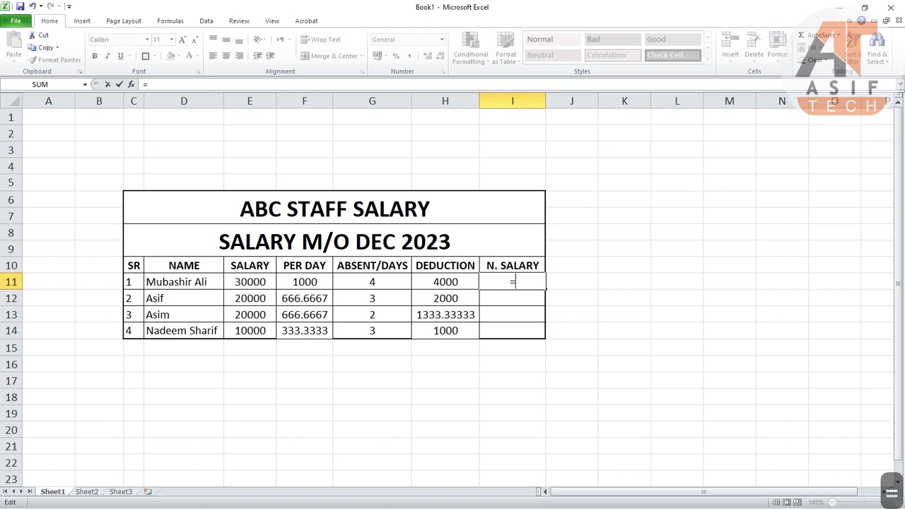
left_click(250, 282)
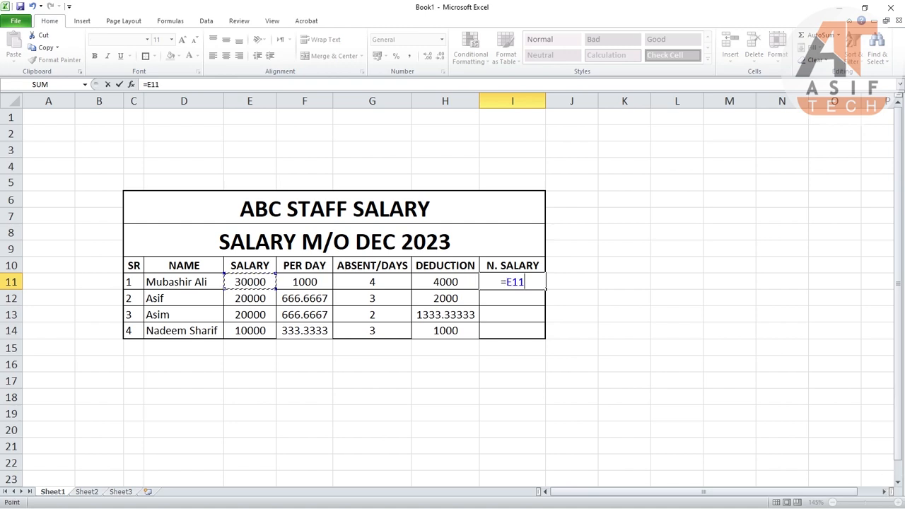
type("-")
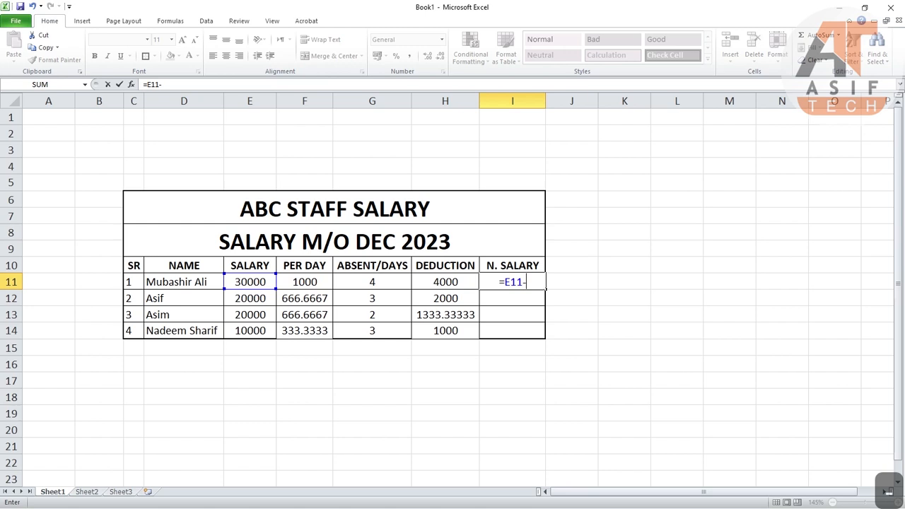
left_click(445, 282)
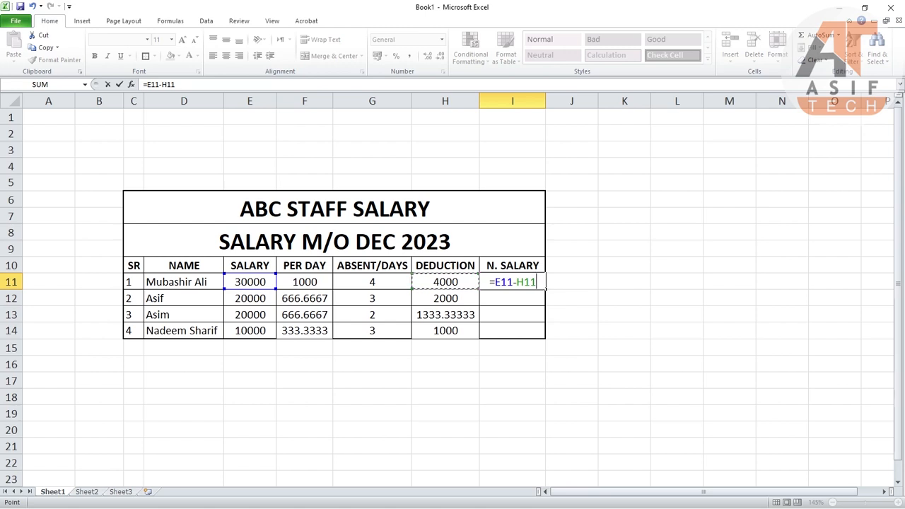
key("Return")
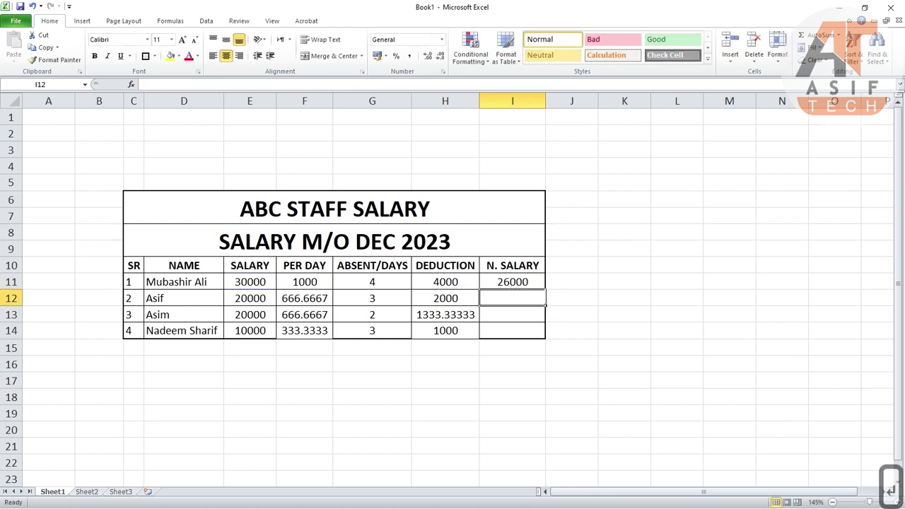
left_click(512, 282)
left_click_drag(546, 289, 546, 335)
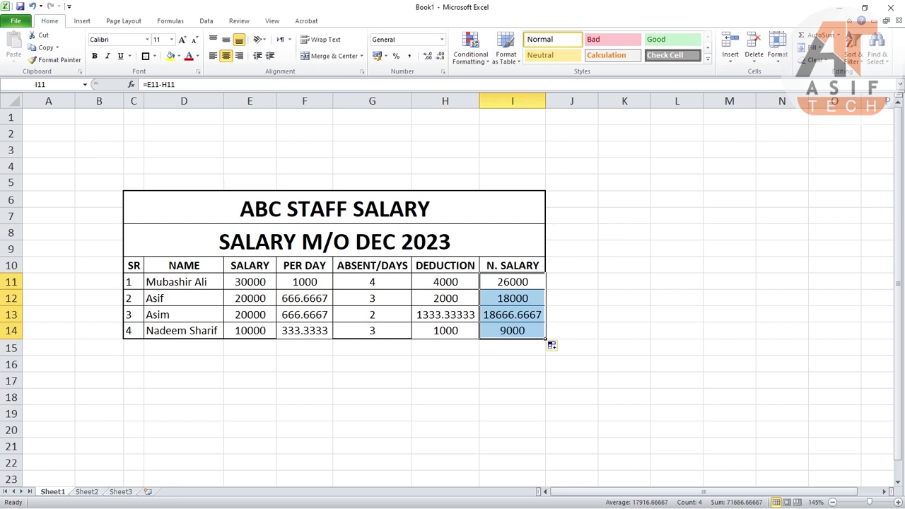
Set the first employee's SALARY in E11 to 40000 and check the dependent cells across row 11
double_click(240, 280)
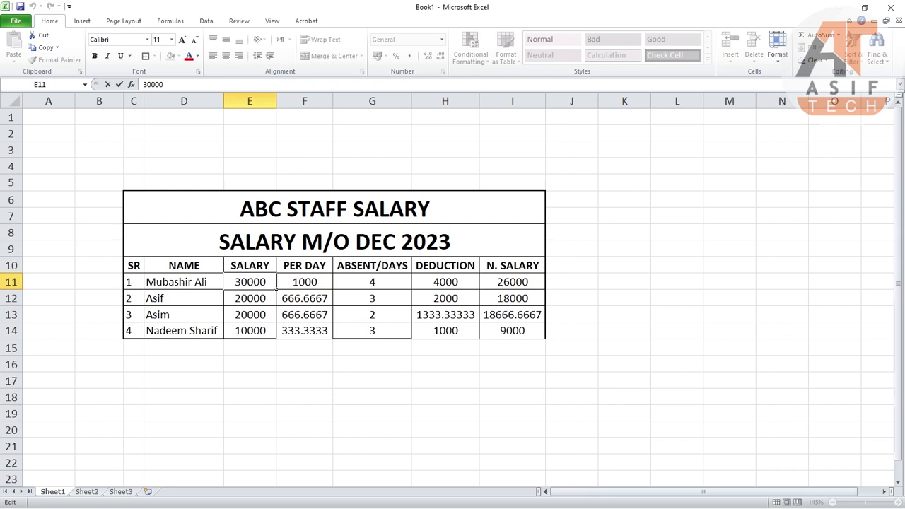
key("Home")
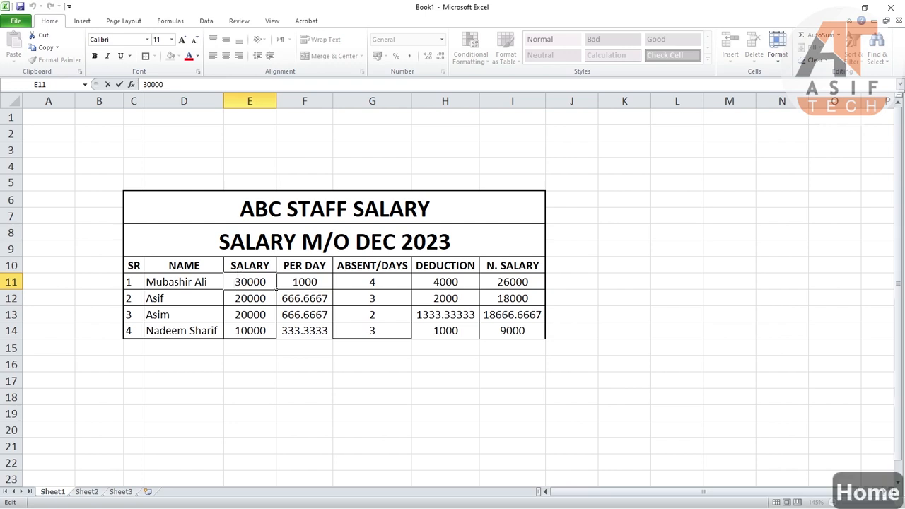
key("Delete")
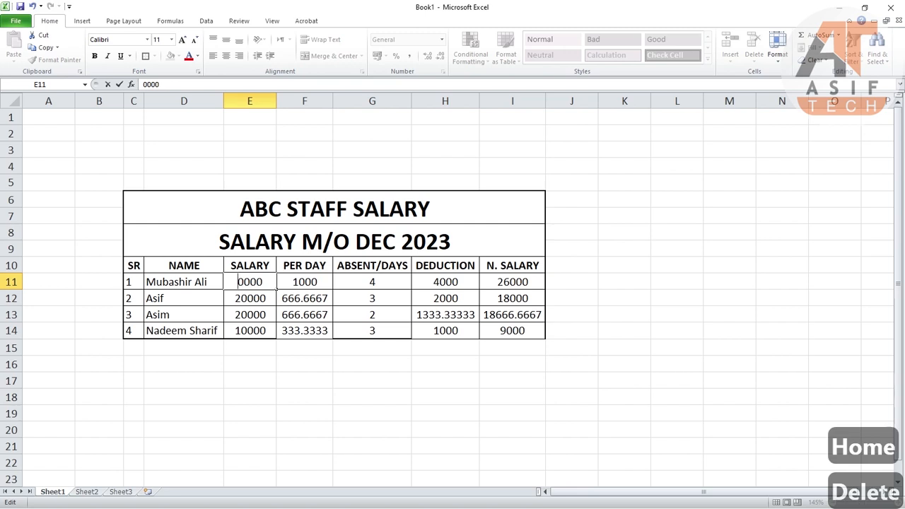
type("4")
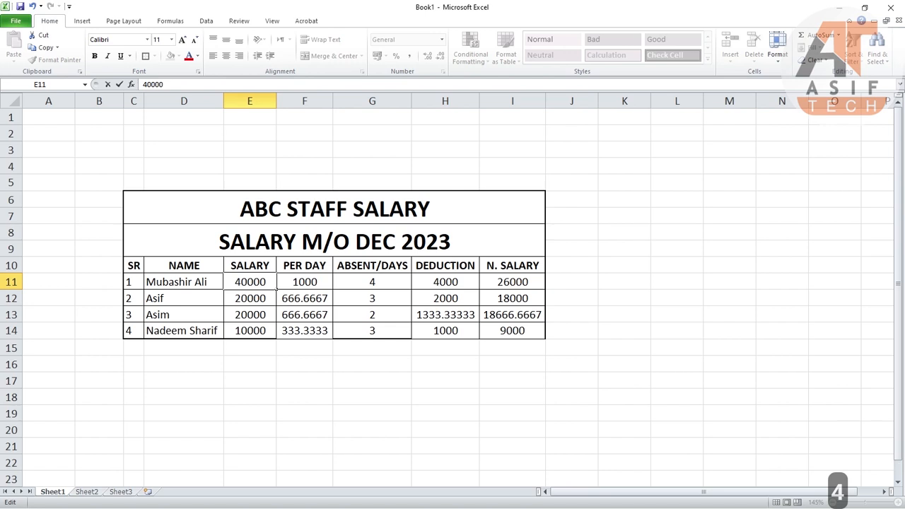
key("Return")
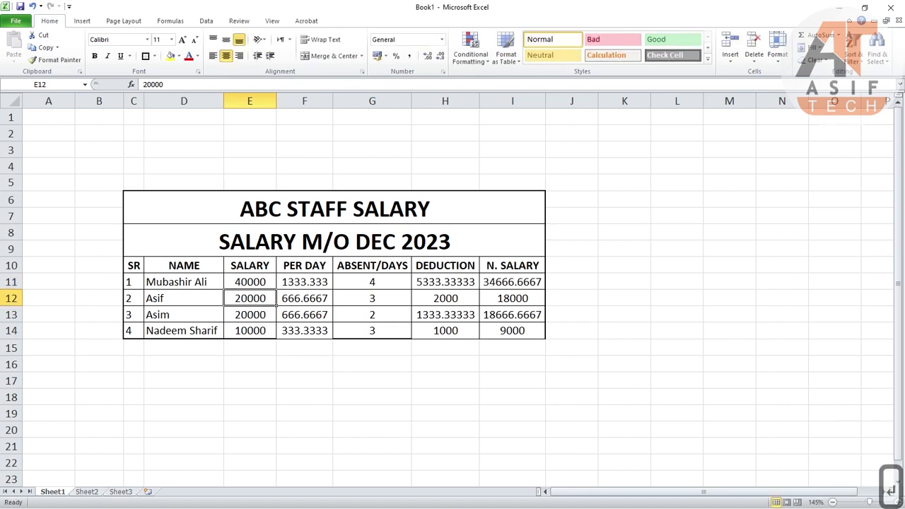
left_click(304, 281)
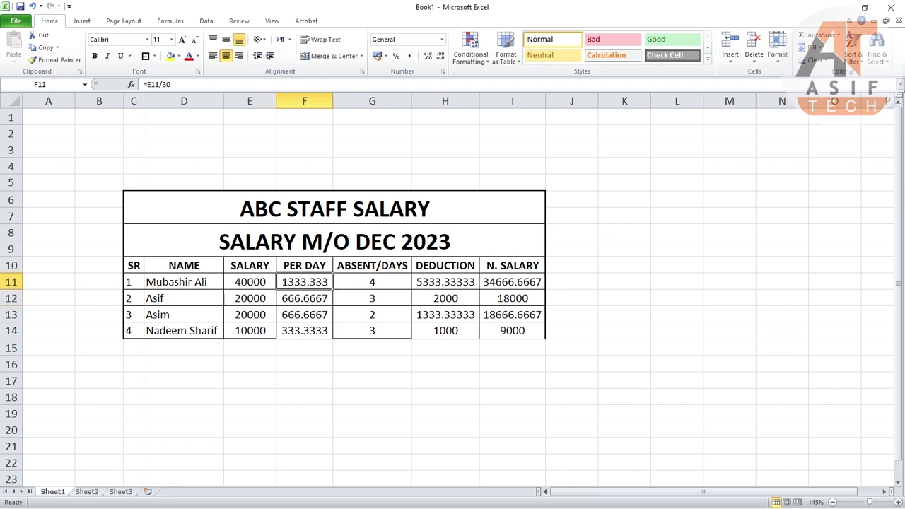
left_click(372, 282)
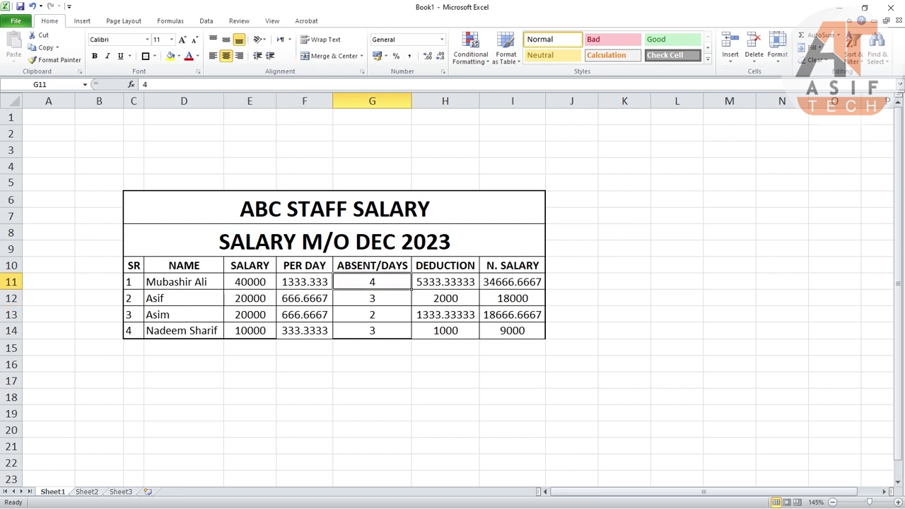
left_click(444, 281)
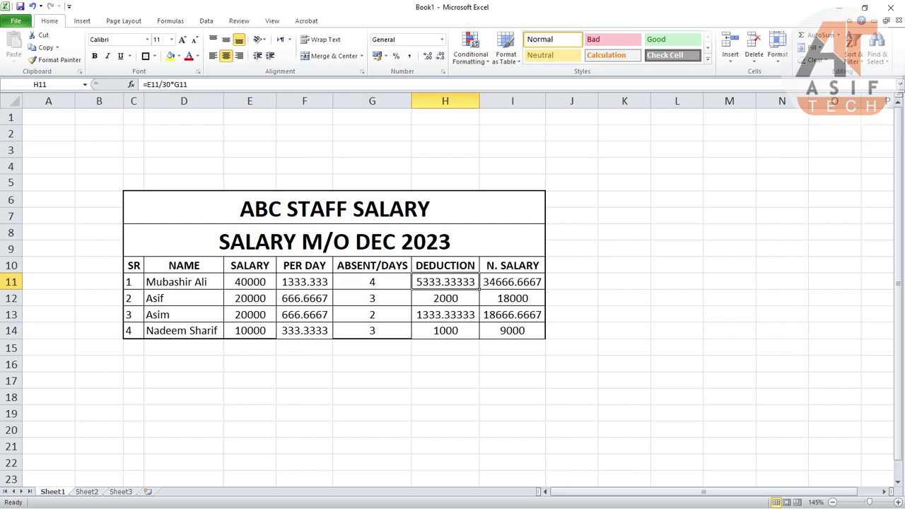
left_click(512, 281)
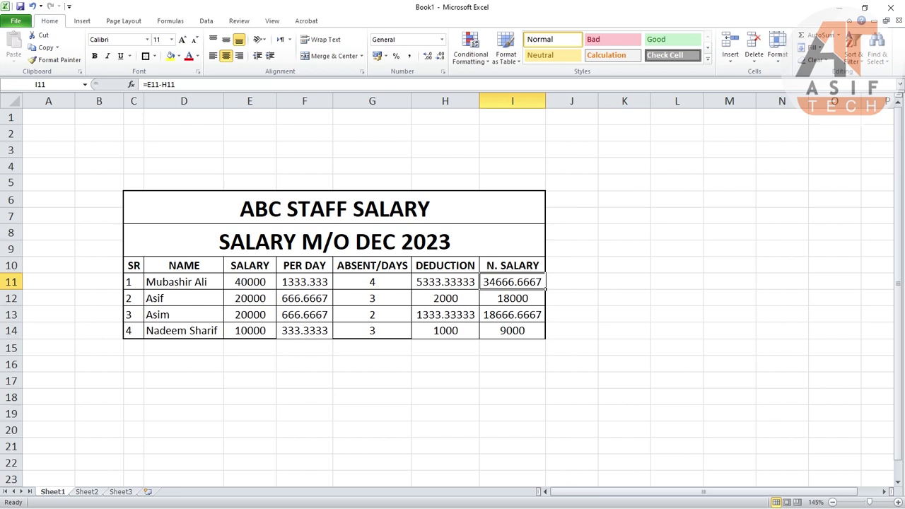
Set the first employee's ABSENT/DAYS in G11 to 2 and check the net salary in I11
left_click(372, 281)
key("F2")
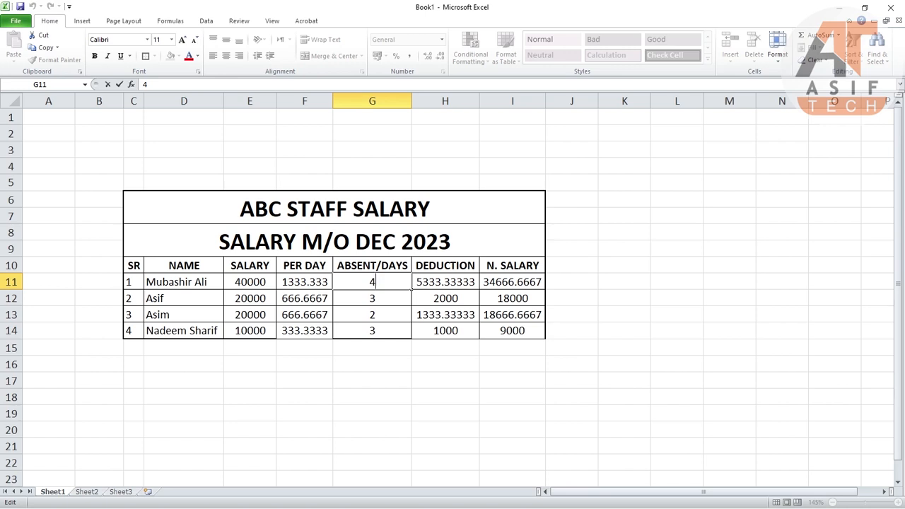
key("BackSpace")
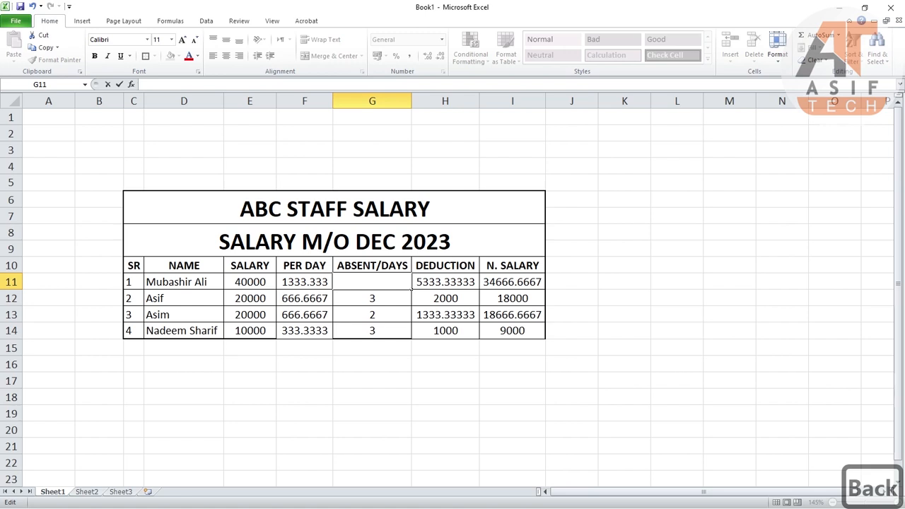
type("3")
key("BackSpace")
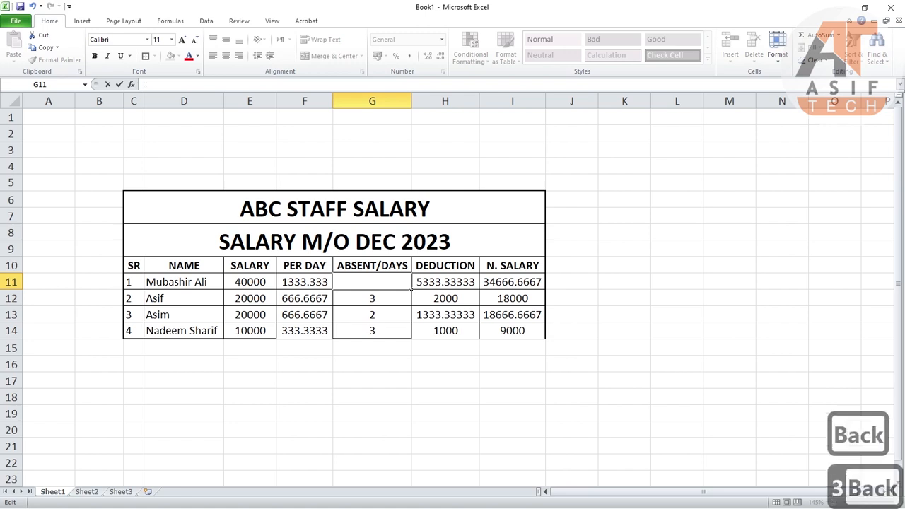
type("2")
key("Return")
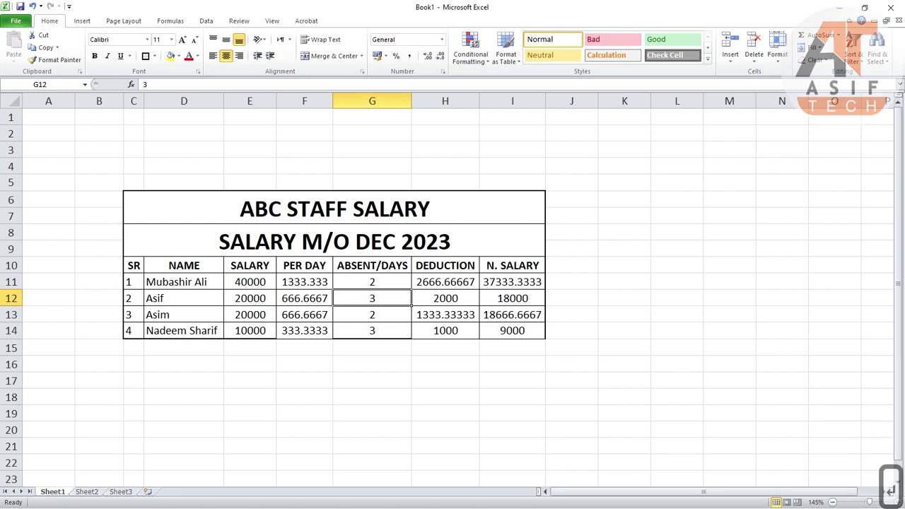
left_click(512, 281)
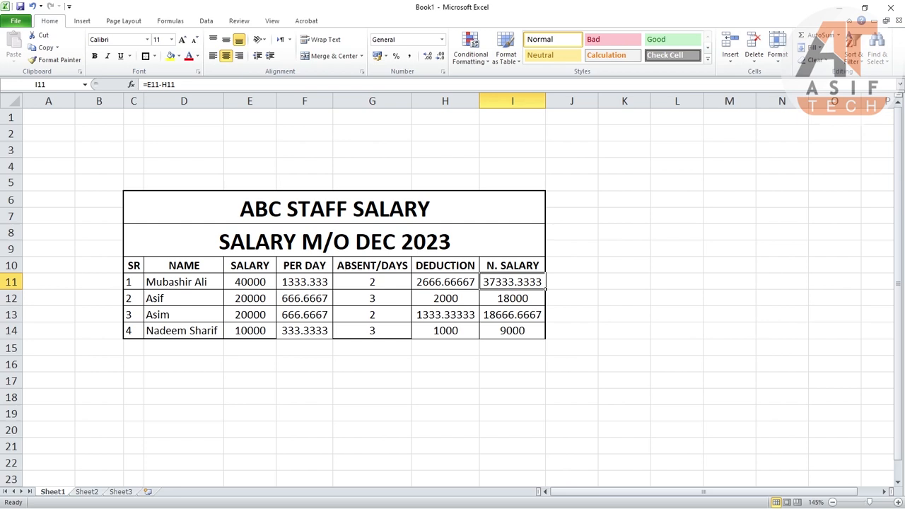